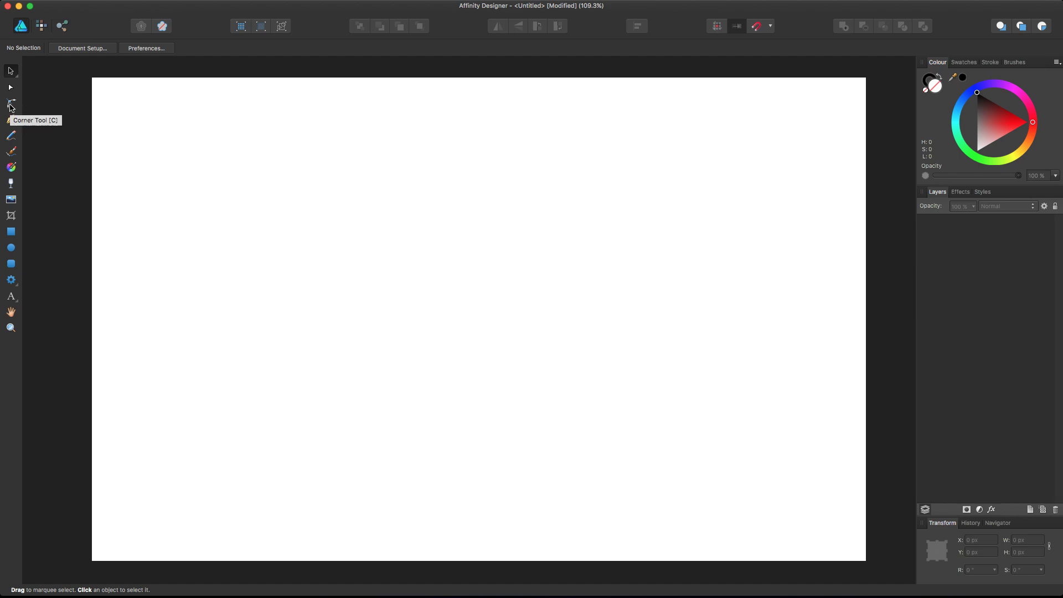
Step: Draw a square about 190 px wide in the upper part of the page
{"action": "left_click", "coordinate": [12, 105]}
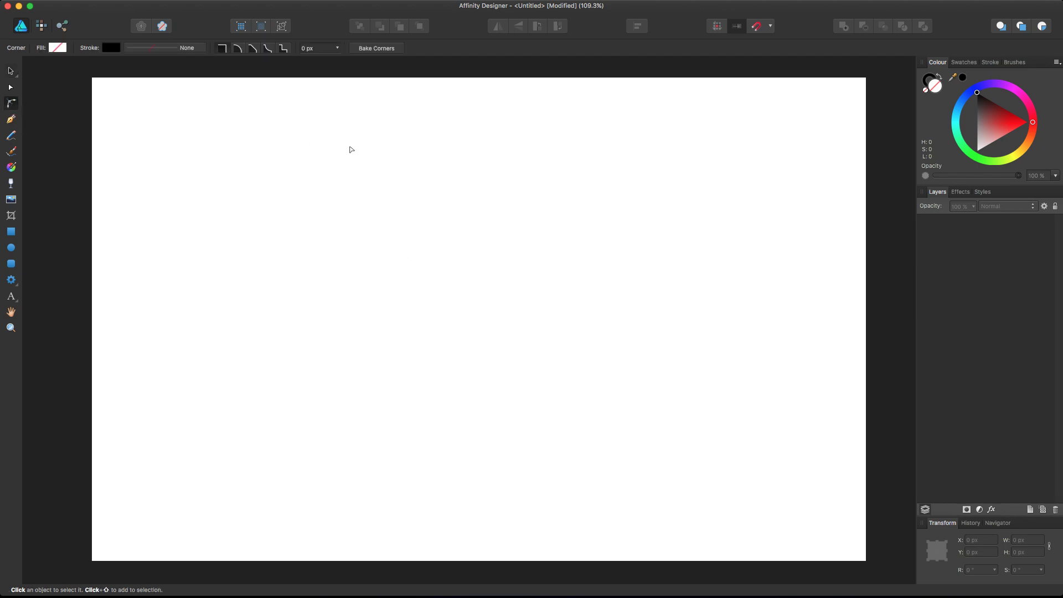
{"action": "left_click", "coordinate": [11, 234]}
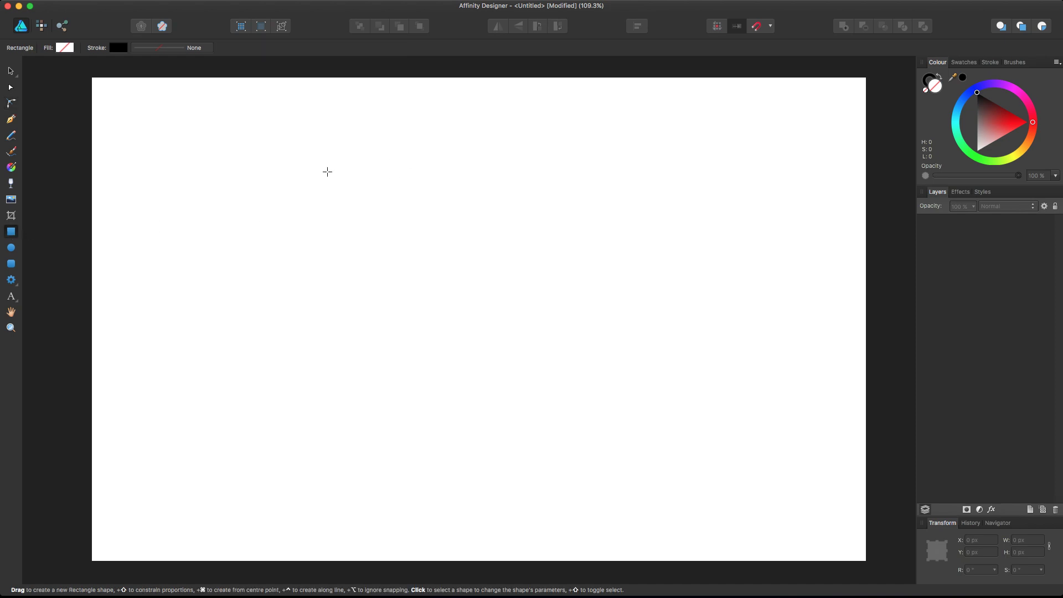
{"action": "left_click_drag", "start_coordinate": [312, 165], "coordinate": [437, 279]}
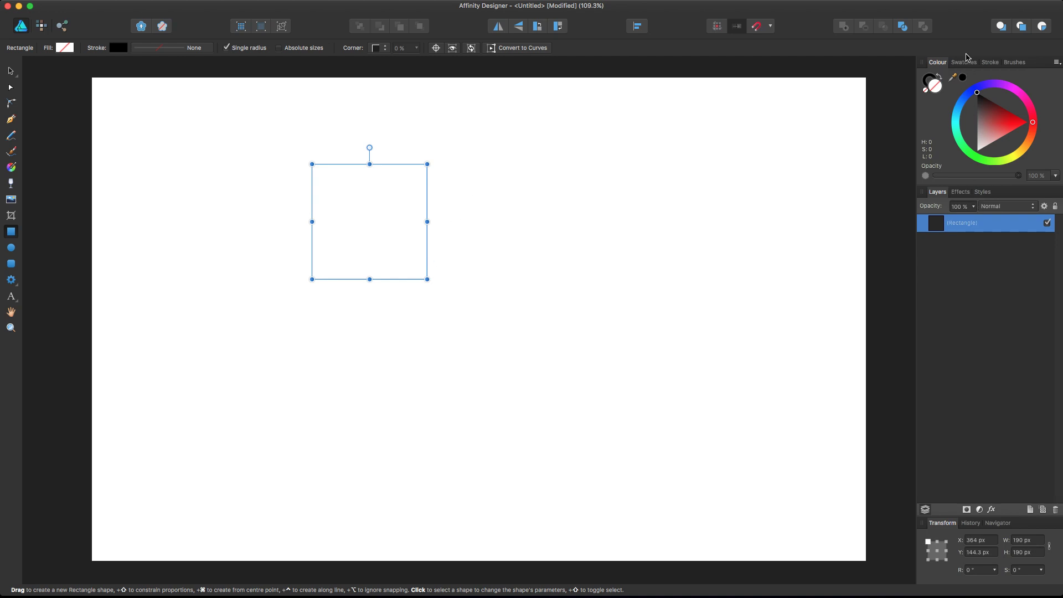
Step: Give the square a black 4 pt stroke and move it to about X 477 px, Y 168 px
{"action": "left_click", "coordinate": [939, 80]}
{"action": "left_click", "coordinate": [939, 80]}
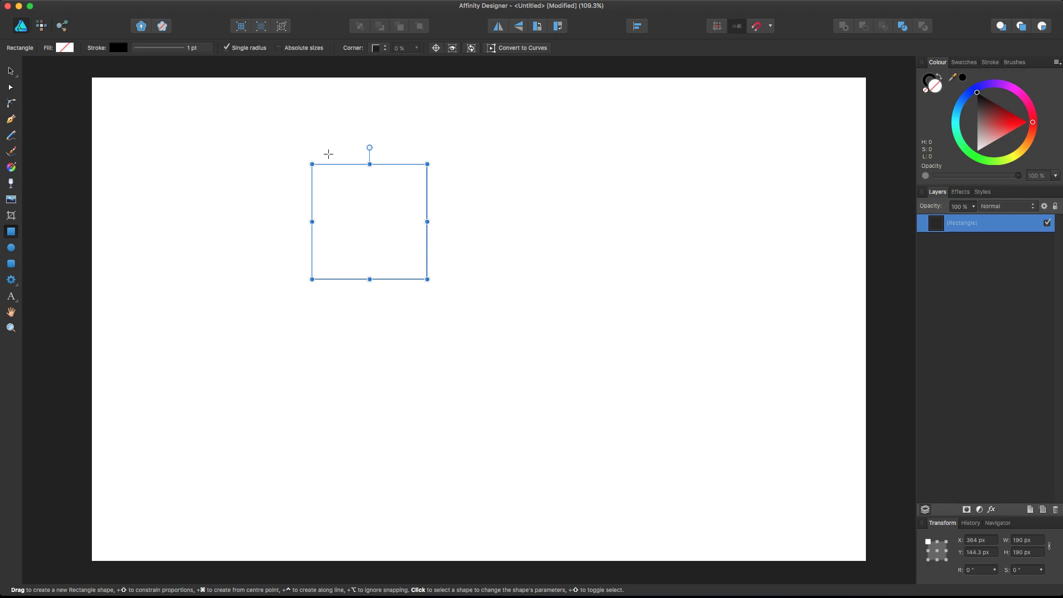
{"action": "left_click", "coordinate": [197, 49]}
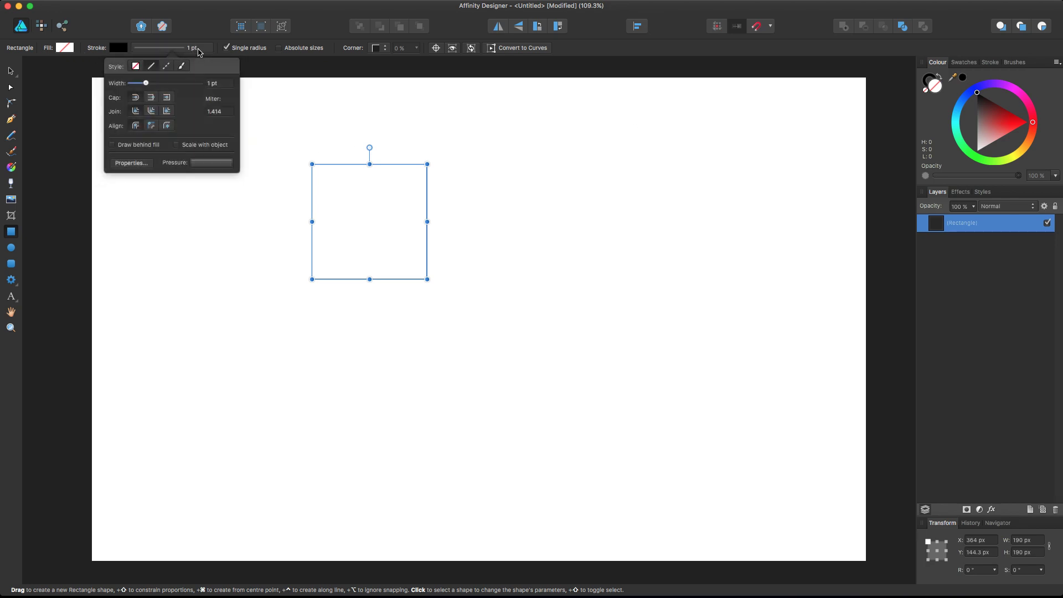
{"action": "left_click_drag", "start_coordinate": [146, 83], "coordinate": [151, 84]}
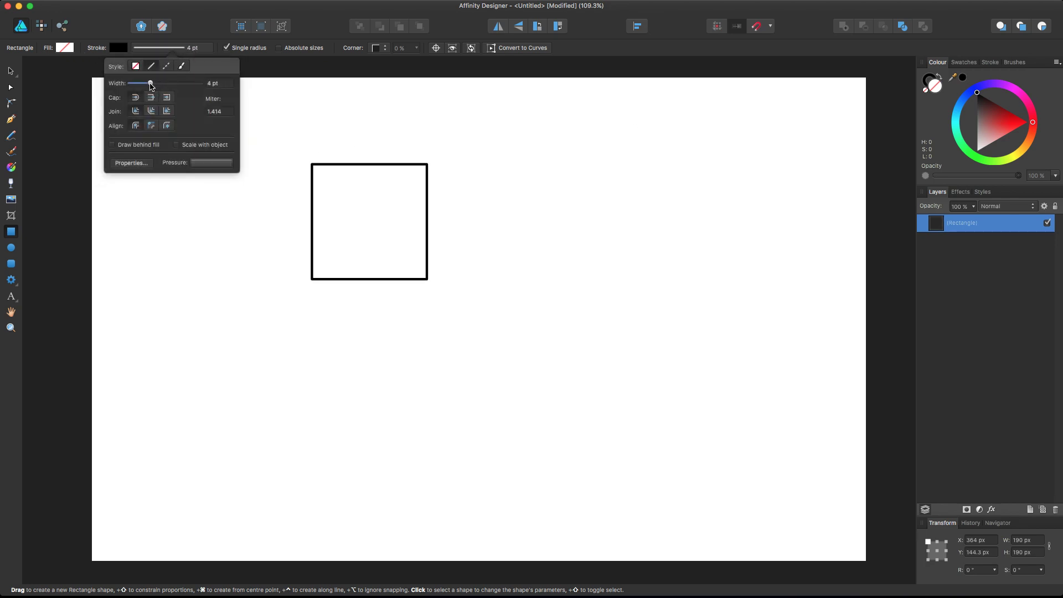
{"action": "left_click", "coordinate": [9, 71]}
{"action": "left_click", "coordinate": [557, 166]}
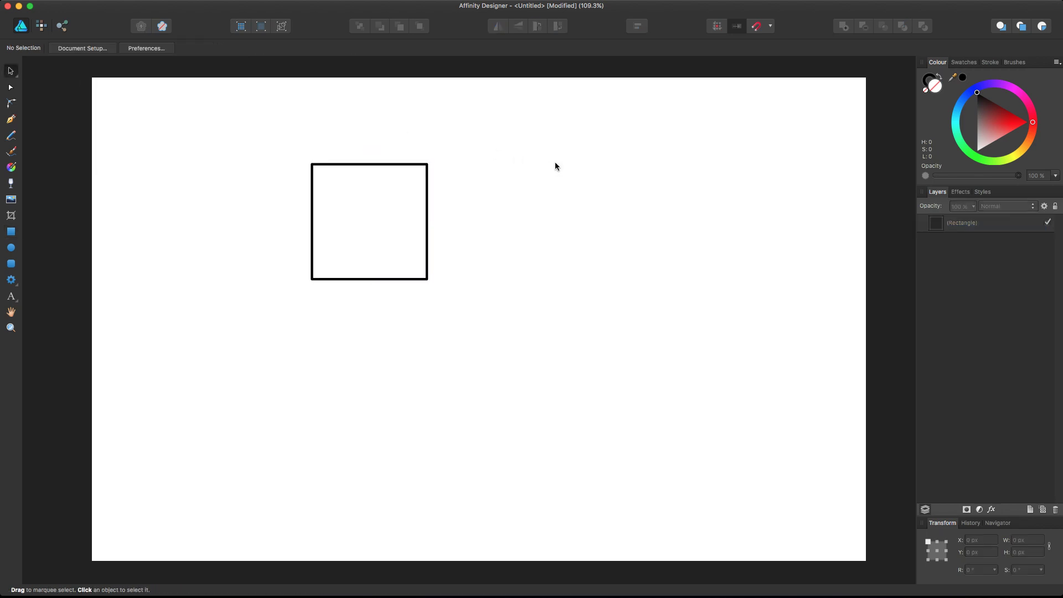
{"action": "left_click_drag", "start_coordinate": [359, 172], "coordinate": [430, 195]}
{"action": "key", "text": "super+2"}
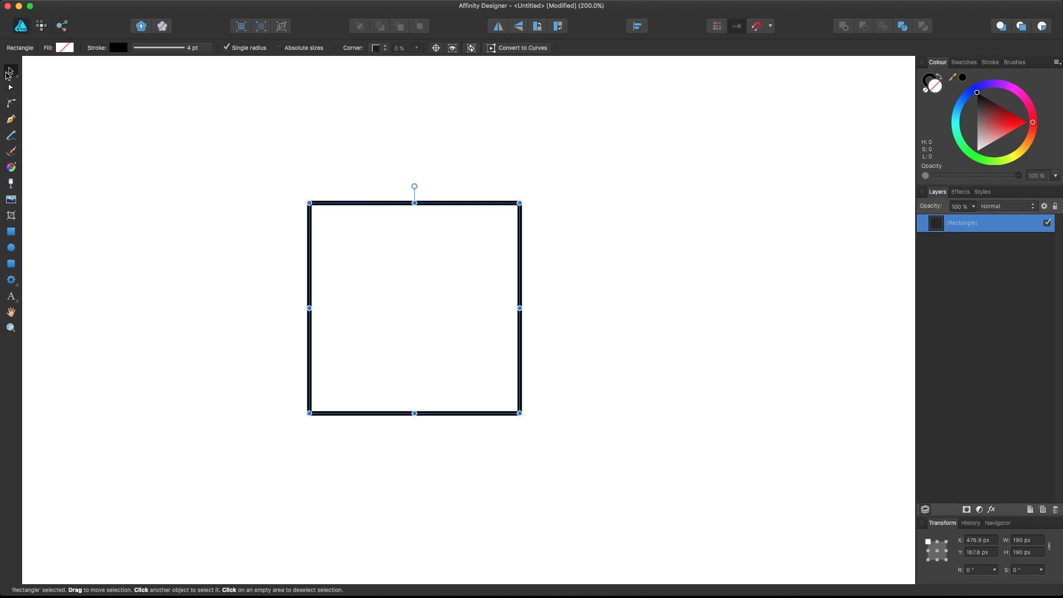
Step: Try rounded corners on the square with radii of 28% and 20%, and return its corner type to None
{"action": "left_click", "coordinate": [378, 48]}
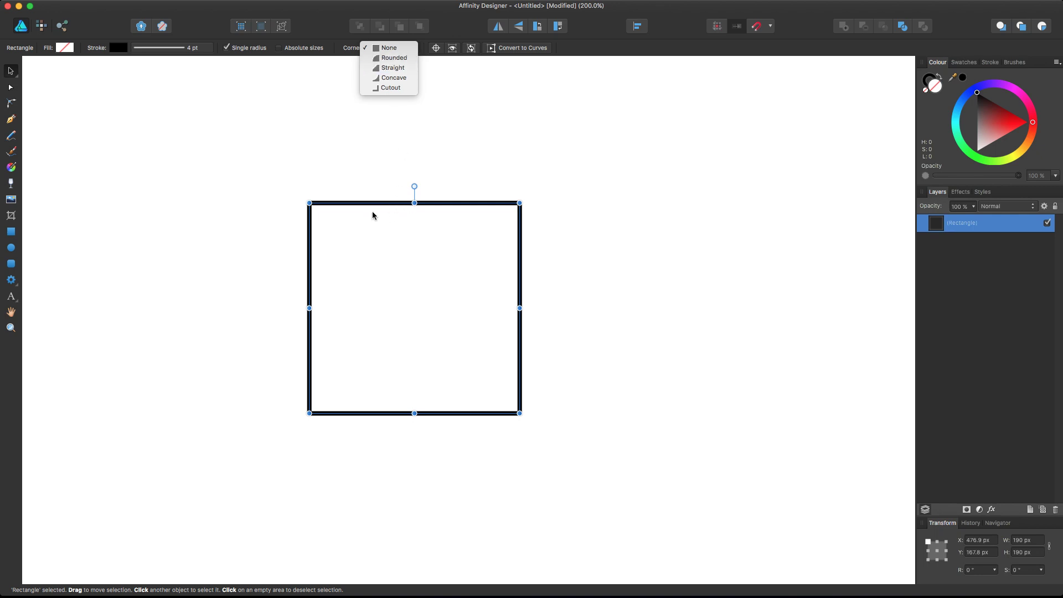
{"action": "left_click", "coordinate": [396, 59]}
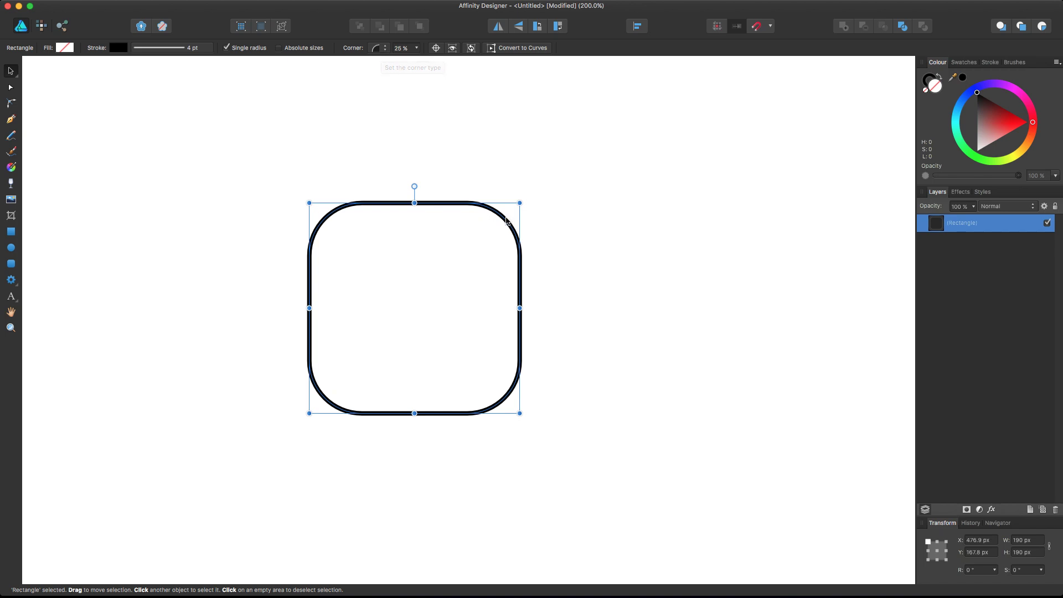
{"action": "left_click", "coordinate": [10, 87]}
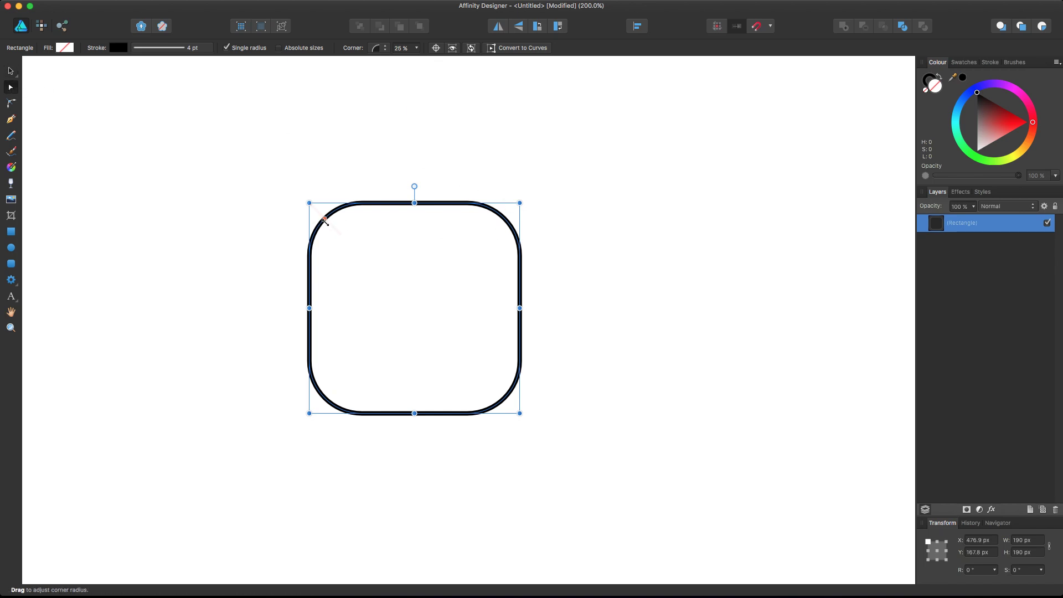
{"action": "mouse_move", "coordinate": [329, 222]}
{"action": "left_mouse_down"}
{"action": "mouse_move", "coordinate": [335, 229]}
{"action": "mouse_move", "coordinate": [321, 215]}
{"action": "mouse_move", "coordinate": [335, 229]}
{"action": "mouse_move", "coordinate": [322, 217]}
{"action": "mouse_move", "coordinate": [331, 219]}
{"action": "left_mouse_up"}
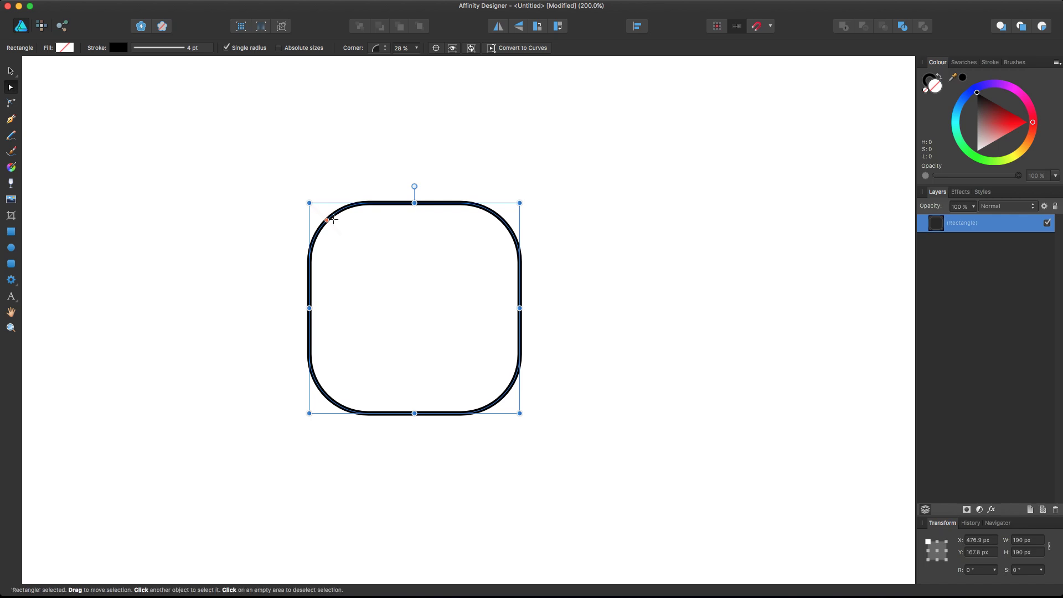
{"action": "left_click", "coordinate": [416, 47]}
{"action": "mouse_move", "coordinate": [417, 61]}
{"action": "left_mouse_down"}
{"action": "mouse_move", "coordinate": [428, 63]}
{"action": "mouse_move", "coordinate": [412, 63]}
{"action": "left_mouse_up"}
{"action": "left_click", "coordinate": [445, 206]}
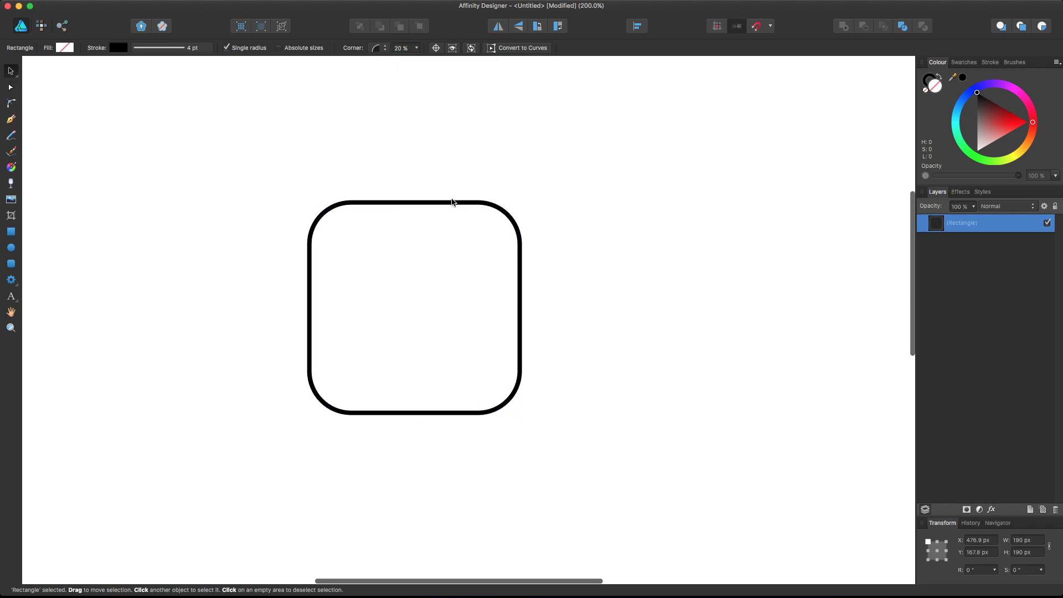
{"action": "left_click", "coordinate": [382, 46]}
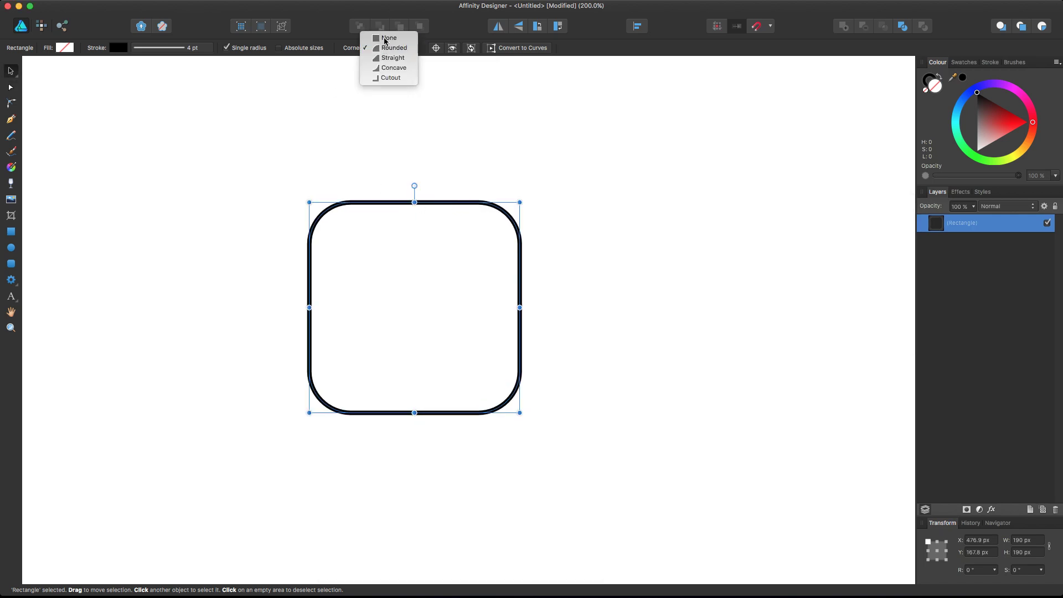
{"action": "left_click", "coordinate": [388, 38]}
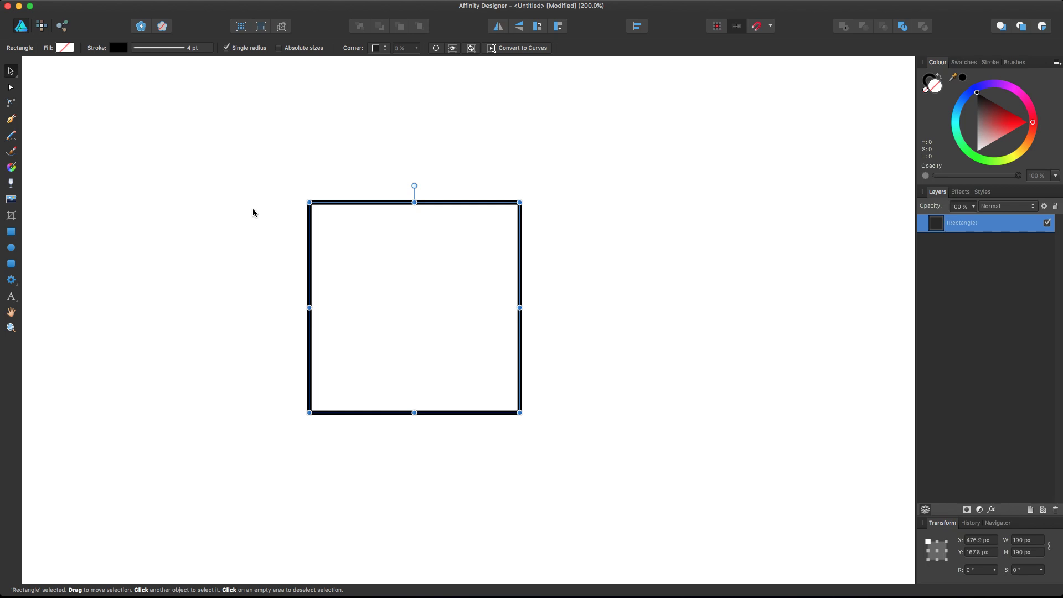
Step: Recolour the square's stroke light green (H 153, S 56, L 68) and set its width to 7.5 pt
{"action": "mouse_move", "coordinate": [988, 107]}
{"action": "left_mouse_down"}
{"action": "mouse_move", "coordinate": [960, 110]}
{"action": "mouse_move", "coordinate": [960, 97]}
{"action": "mouse_move", "coordinate": [947, 126]}
{"action": "left_mouse_up"}
{"action": "key", "text": "ctrl+z"}
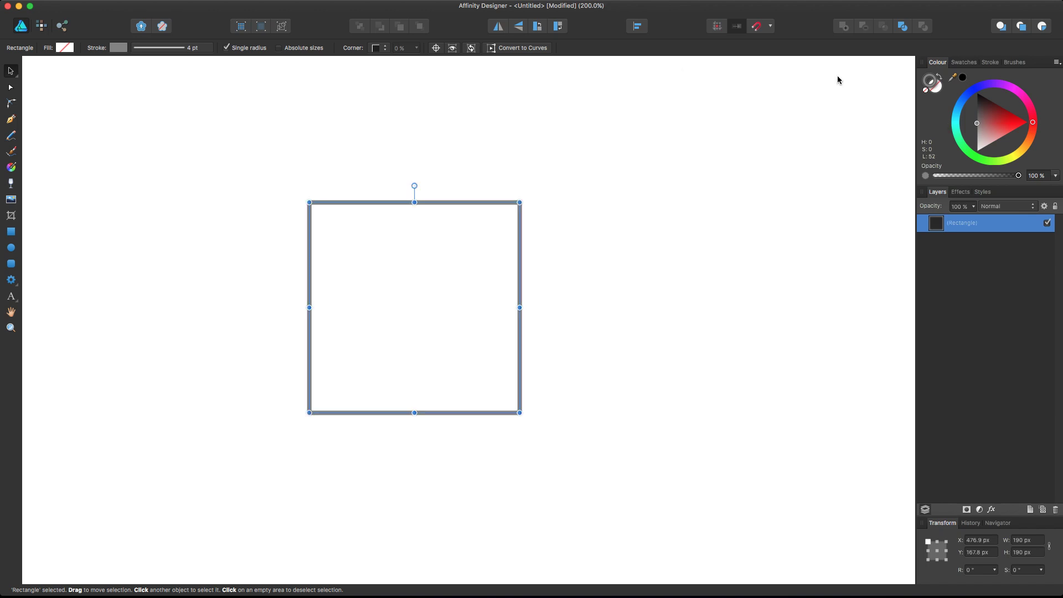
{"action": "left_click", "coordinate": [960, 140]}
{"action": "left_click", "coordinate": [990, 115]}
{"action": "left_click", "coordinate": [158, 48]}
{"action": "left_click_drag", "start_coordinate": [151, 84], "coordinate": [156, 84]}
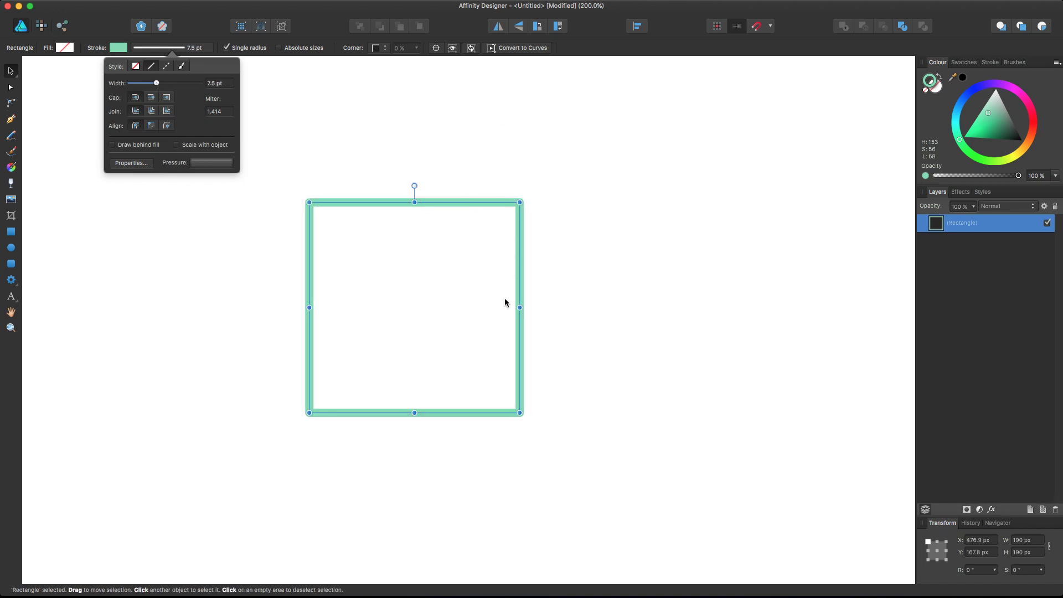
{"action": "left_click", "coordinate": [484, 116]}
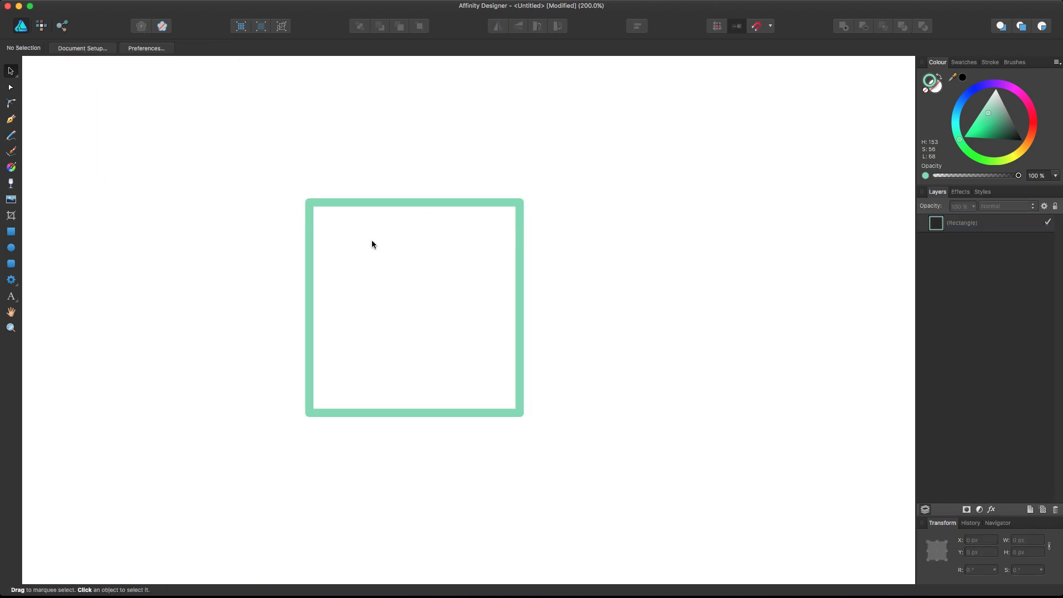
{"action": "left_click", "coordinate": [353, 203]}
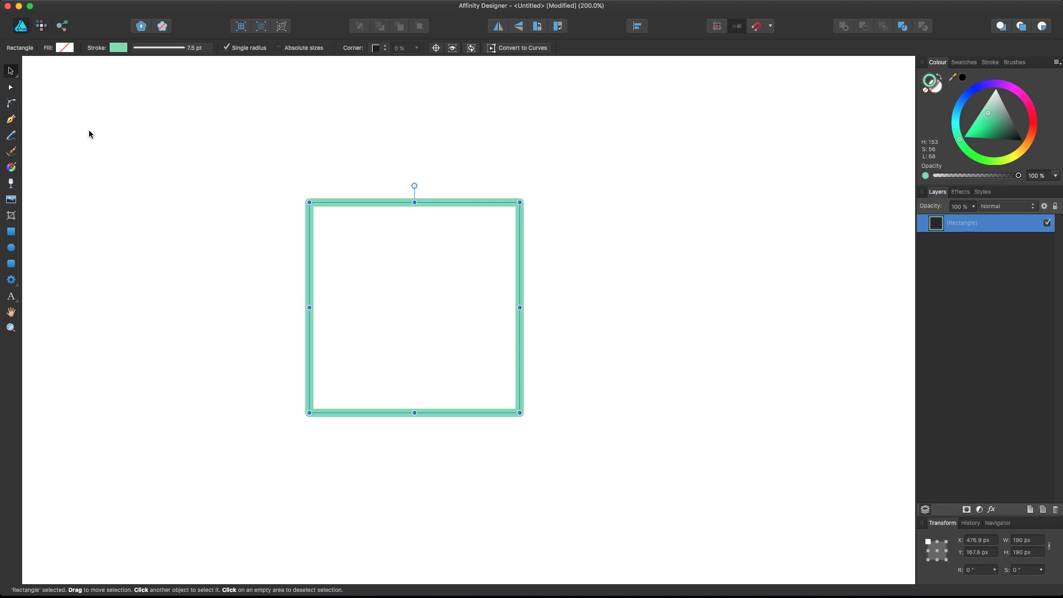
Step: Try to select the unconverted square's corner nodes with the Corner Tool
{"action": "left_click", "coordinate": [11, 105]}
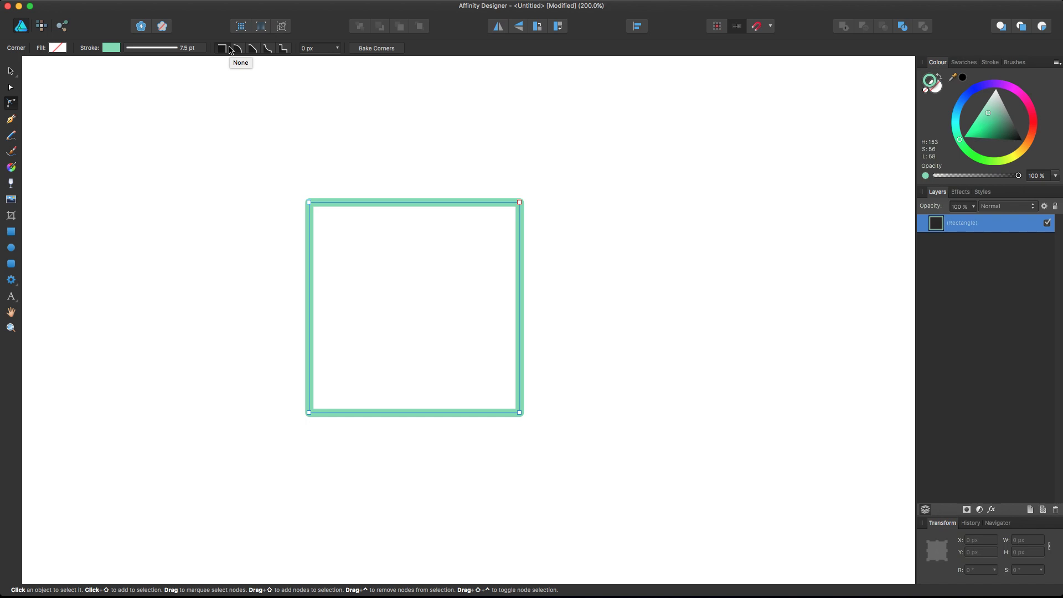
{"action": "key", "text": "super+z"}
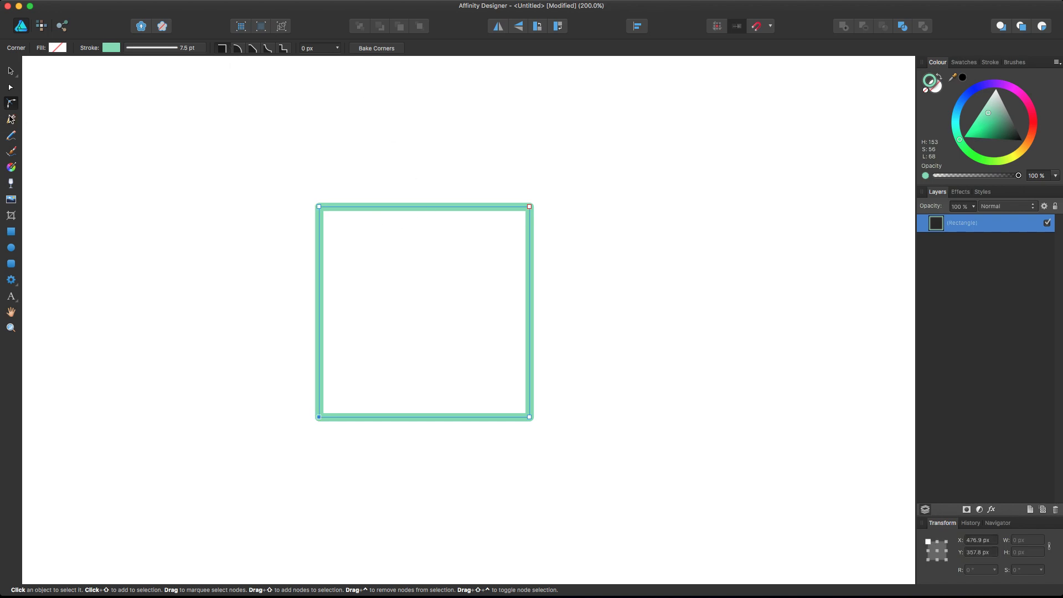
{"action": "left_click", "coordinate": [321, 207]}
{"action": "left_click_drag", "start_coordinate": [281, 180], "coordinate": [595, 265]}
Step: Convert the green square to curves
{"action": "left_click", "coordinate": [11, 71]}
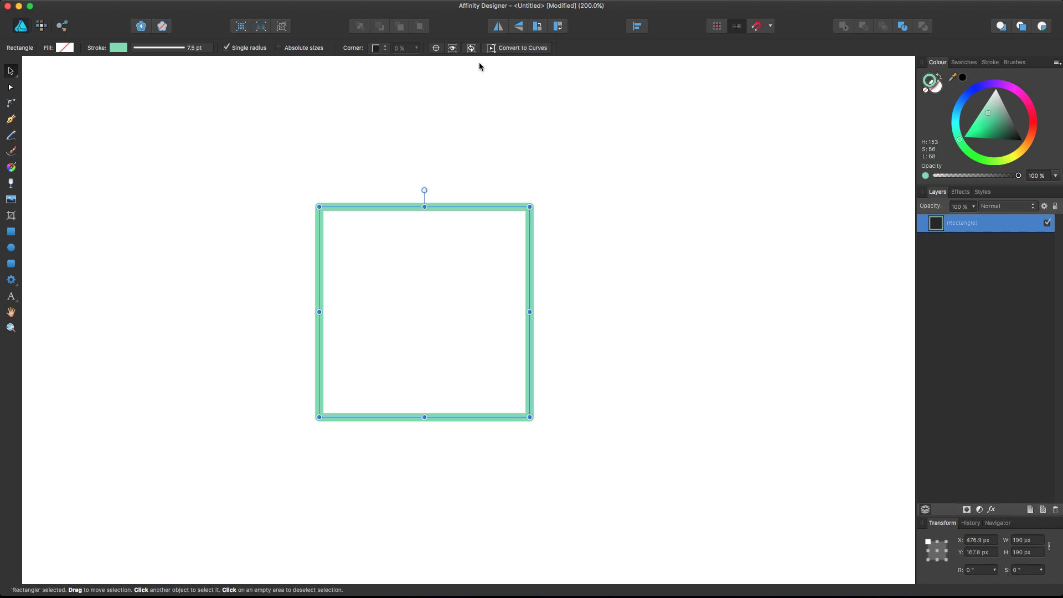
{"action": "left_click", "coordinate": [525, 48]}
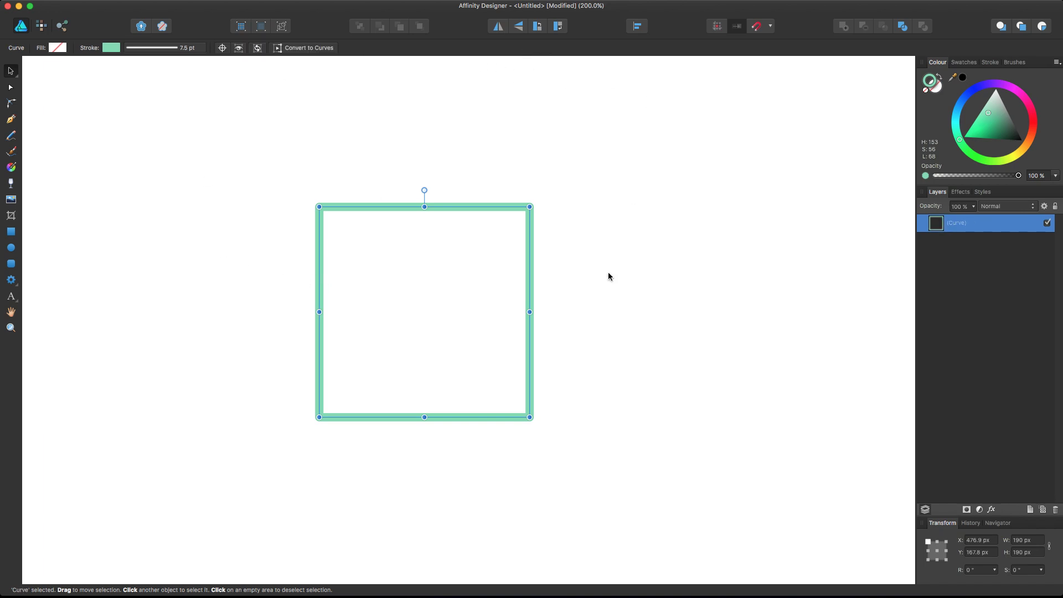
{"action": "scroll", "coordinate": [292, 166], "scroll_direction": "right", "scroll_amount": 2}
{"action": "scroll", "coordinate": [276, 164], "scroll_direction": "left", "scroll_amount": 3}
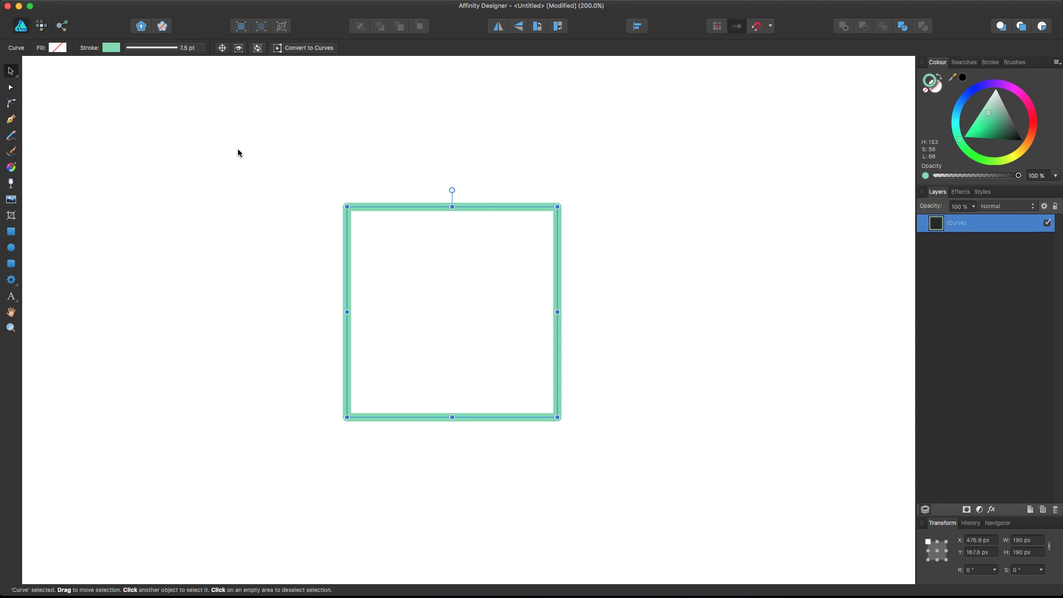
{"action": "scroll", "coordinate": [304, 398], "scroll_direction": "left", "scroll_amount": 1}
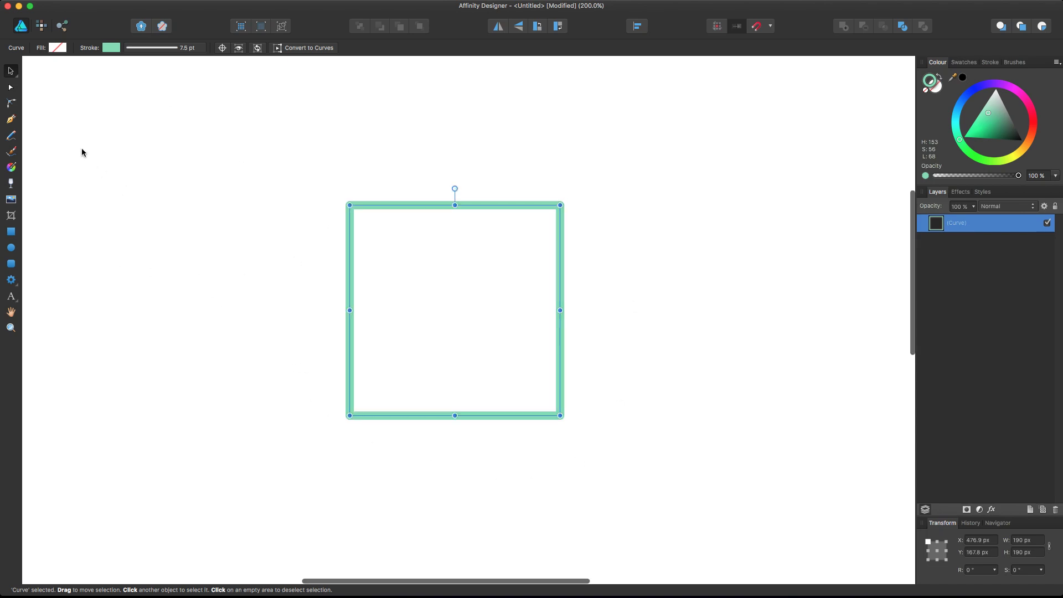
Step: Round only the square's top-left corner to a 40 px radius with the Corner Tool
{"action": "left_click", "coordinate": [11, 104]}
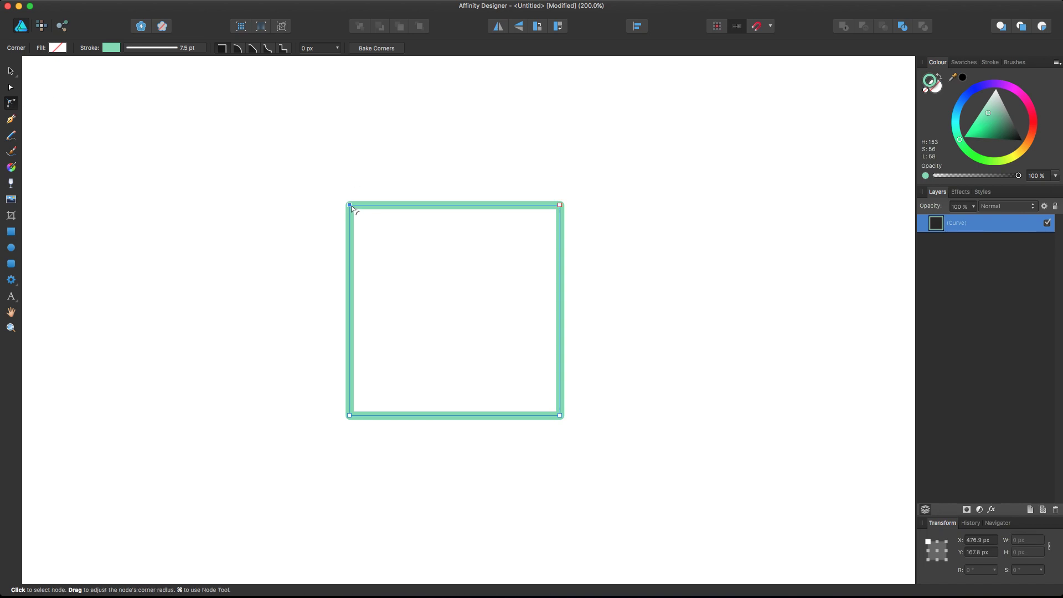
{"action": "left_click", "coordinate": [313, 195]}
{"action": "left_click", "coordinate": [350, 208]}
{"action": "left_click", "coordinate": [238, 49]}
{"action": "left_click_drag", "start_coordinate": [357, 213], "coordinate": [394, 249]}
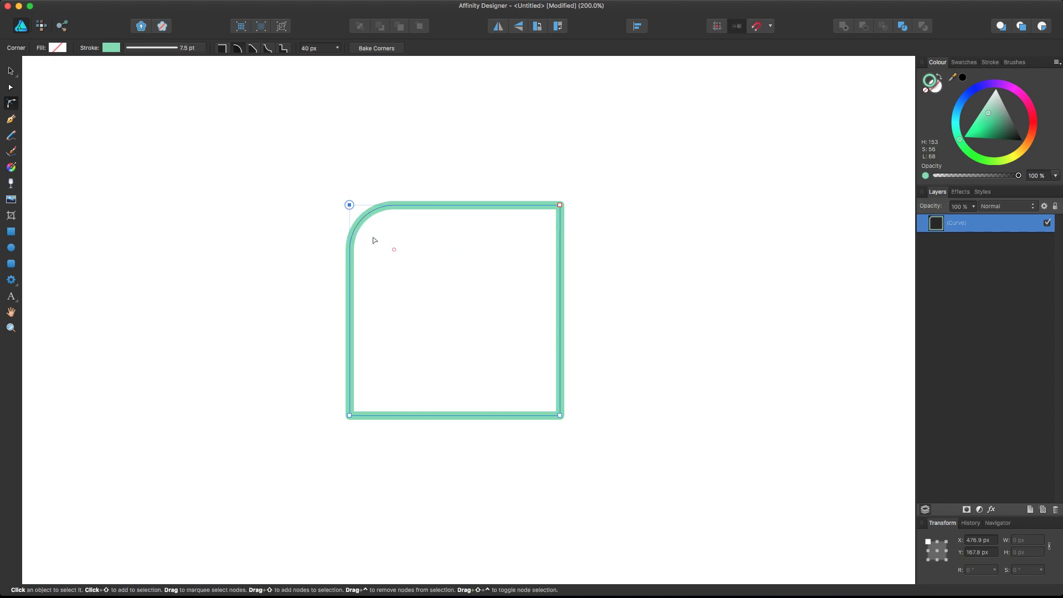
Step: Change the top-left corner to the straight type and reduce its radius to 33 px
{"action": "left_click", "coordinate": [253, 50]}
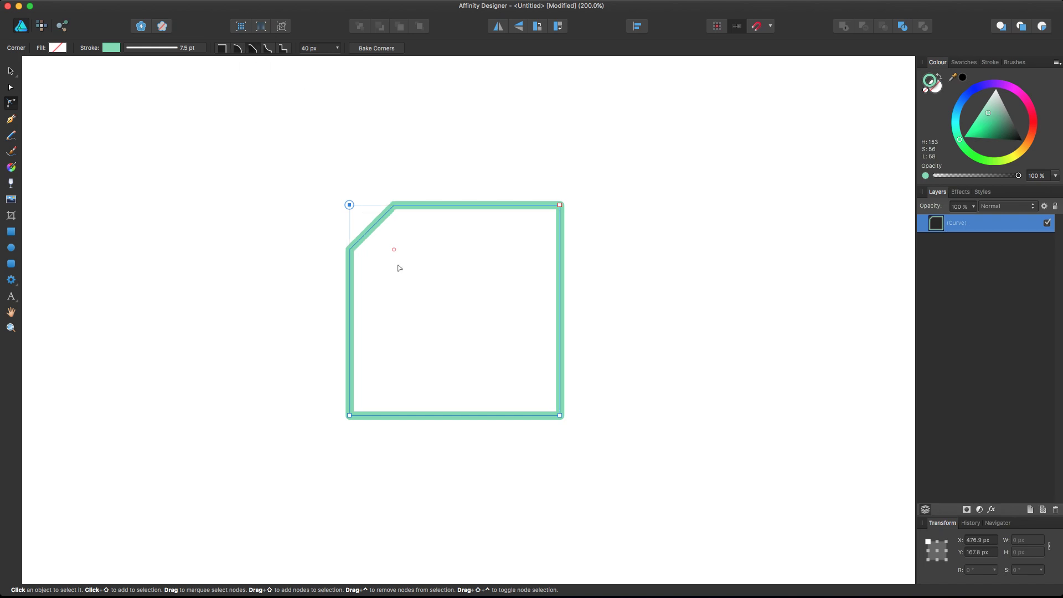
{"action": "left_click_drag", "start_coordinate": [394, 250], "coordinate": [416, 267]}
{"action": "mouse_move", "coordinate": [387, 252]}
{"action": "left_mouse_down"}
{"action": "mouse_move", "coordinate": [396, 254]}
{"action": "mouse_move", "coordinate": [388, 248]}
{"action": "left_mouse_up"}
Step: Make the top-left corner concave, enlarge its radius to 43.9 px, and change it to a cutout corner
{"action": "left_click", "coordinate": [269, 49]}
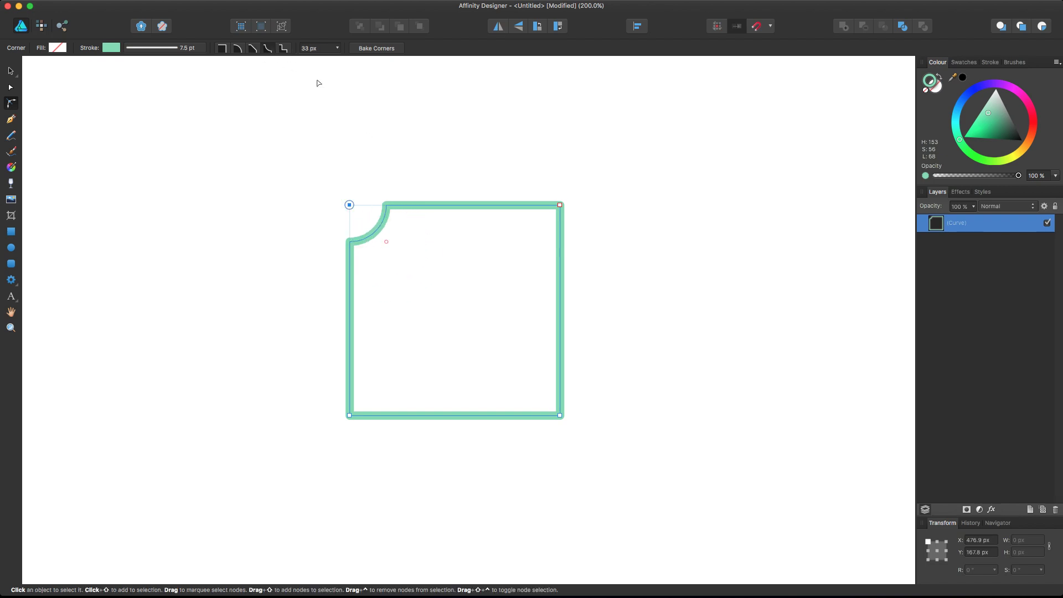
{"action": "mouse_move", "coordinate": [387, 244]}
{"action": "left_mouse_down"}
{"action": "mouse_move", "coordinate": [407, 260]}
{"action": "mouse_move", "coordinate": [380, 240]}
{"action": "mouse_move", "coordinate": [397, 254]}
{"action": "left_mouse_up"}
{"action": "left_click", "coordinate": [284, 49]}
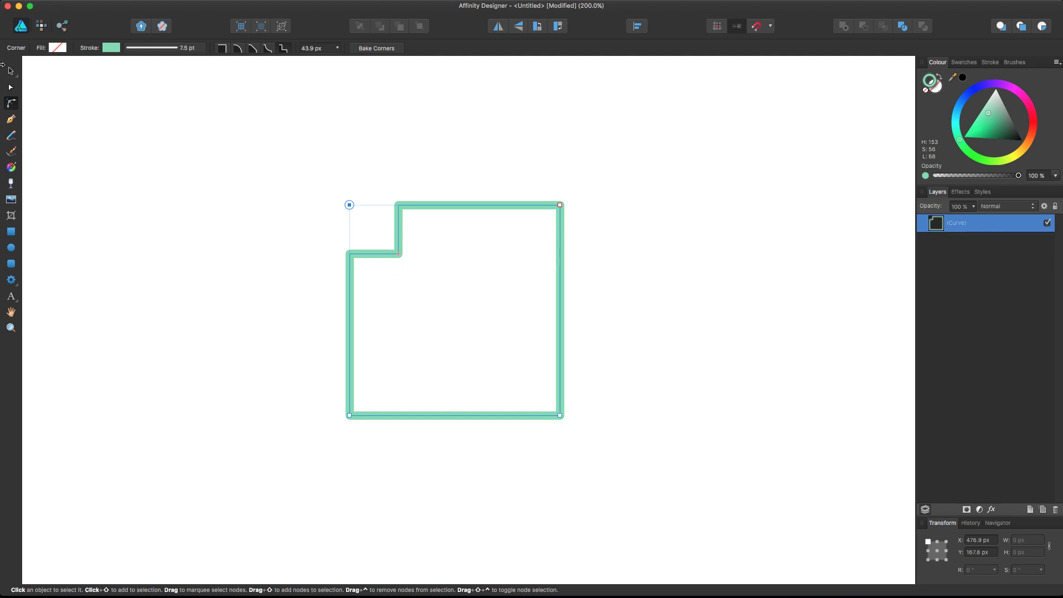
Step: Draw a second square about 151 px wide beside the curve and move it to about X 260 px, Y 148 px
{"action": "left_click", "coordinate": [11, 232]}
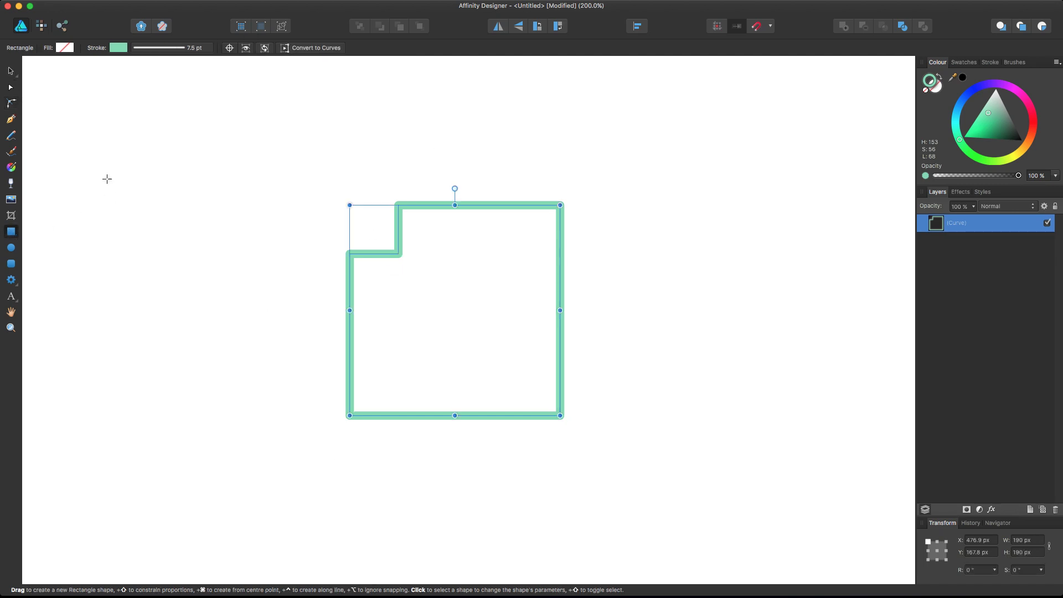
{"action": "left_click_drag", "start_coordinate": [65, 174], "coordinate": [232, 341]}
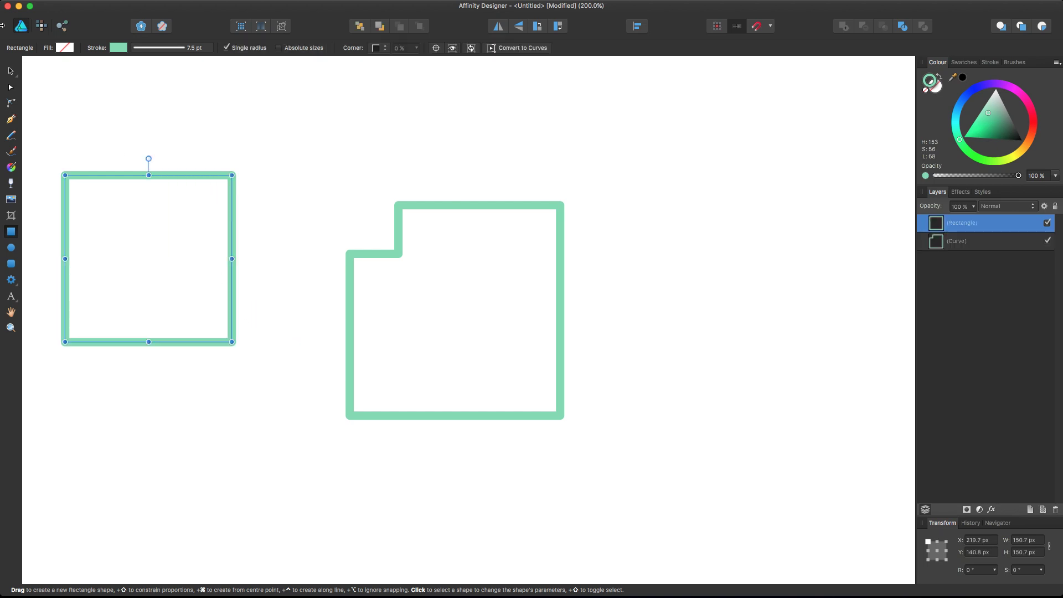
{"action": "left_click", "coordinate": [9, 72]}
{"action": "left_click_drag", "start_coordinate": [171, 175], "coordinate": [216, 183]}
Step: Give the new square rounded corners and increase their radius to about 35%
{"action": "left_click", "coordinate": [387, 49]}
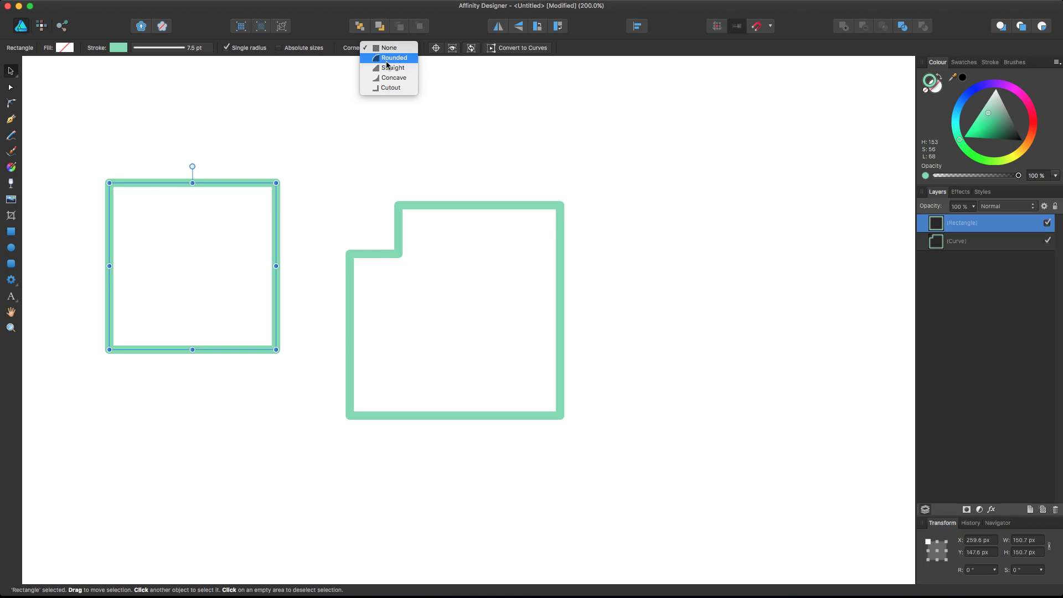
{"action": "left_click", "coordinate": [390, 58]}
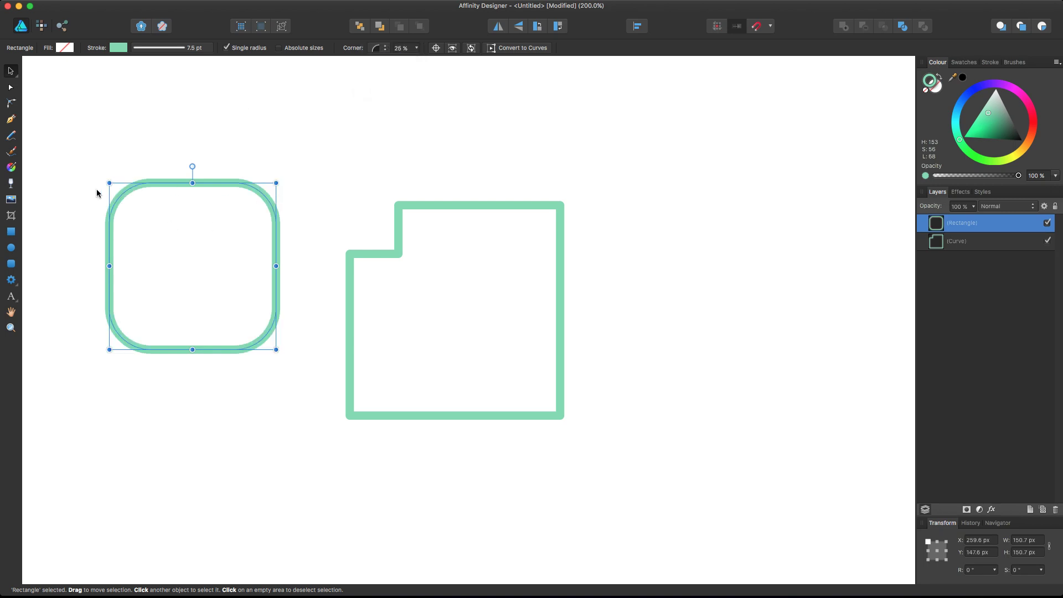
{"action": "left_click", "coordinate": [10, 87]}
{"action": "mouse_move", "coordinate": [124, 201]}
{"action": "left_mouse_down"}
{"action": "mouse_move", "coordinate": [132, 208]}
{"action": "mouse_move", "coordinate": [127, 200]}
{"action": "left_mouse_up"}
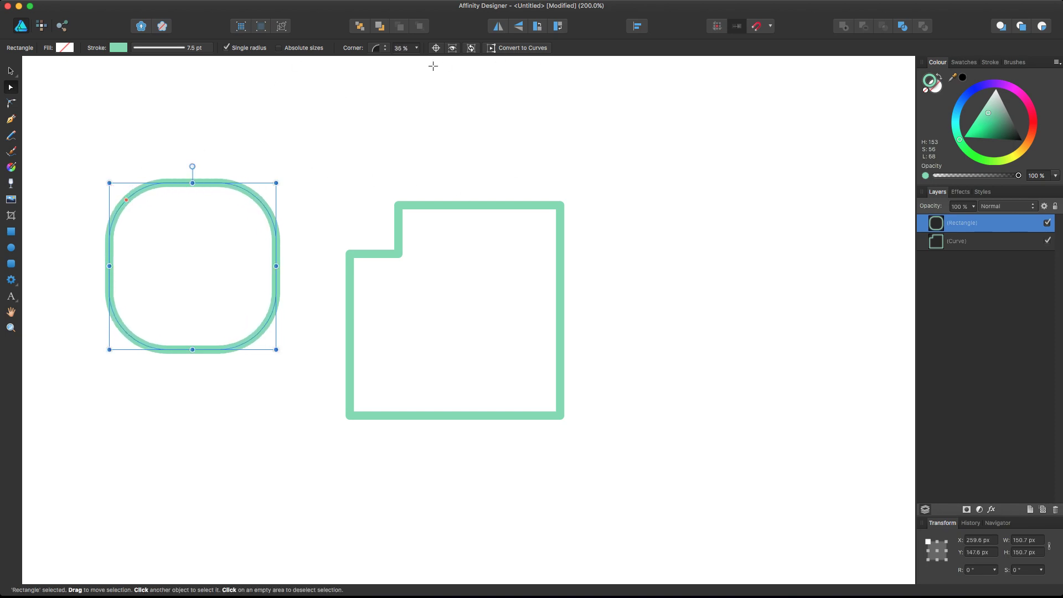
Step: Select the cutout curve and use the Corner Tool to reduce its top-left corner radius to zero
{"action": "left_click", "coordinate": [11, 71]}
{"action": "left_click", "coordinate": [449, 206]}
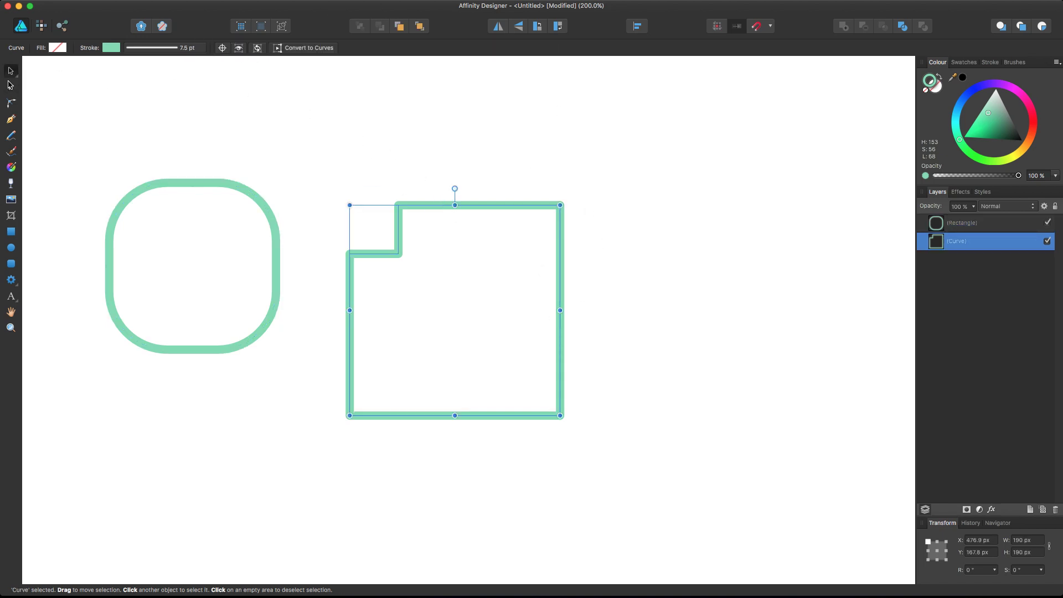
{"action": "left_click", "coordinate": [11, 85]}
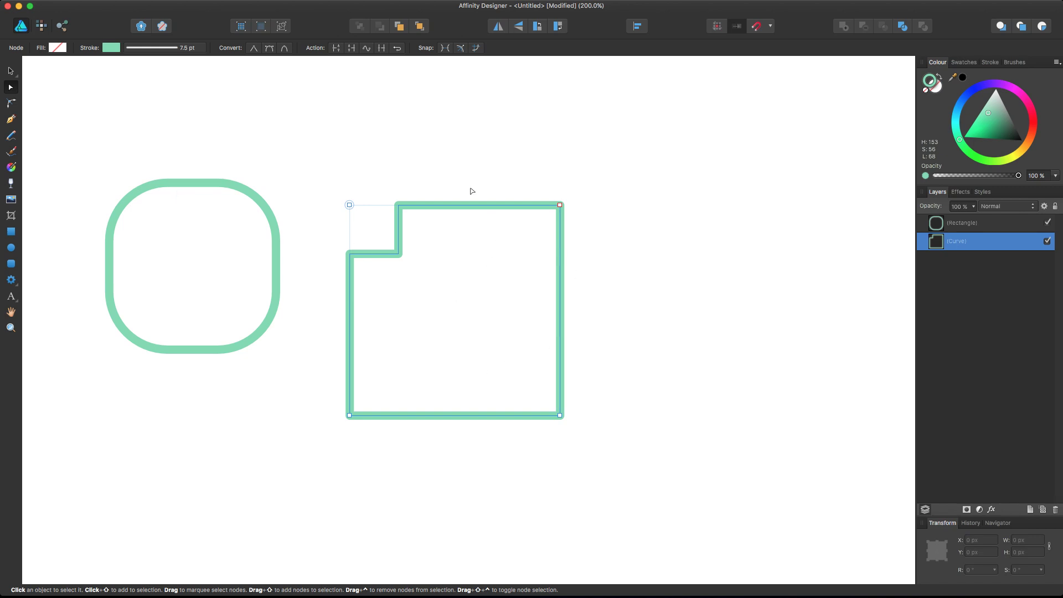
{"action": "left_click", "coordinate": [12, 105]}
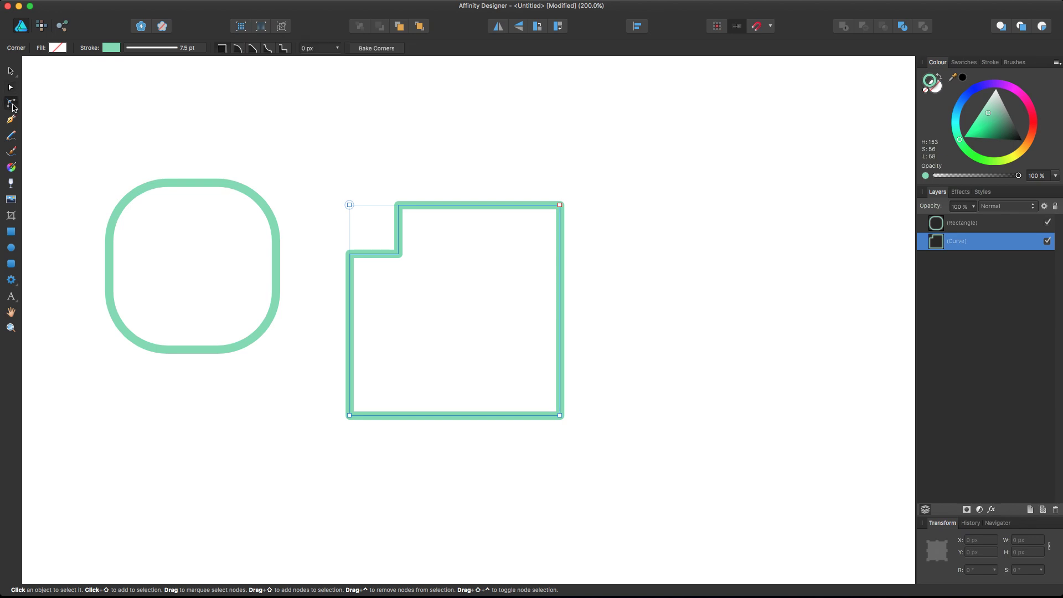
{"action": "left_click", "coordinate": [349, 207]}
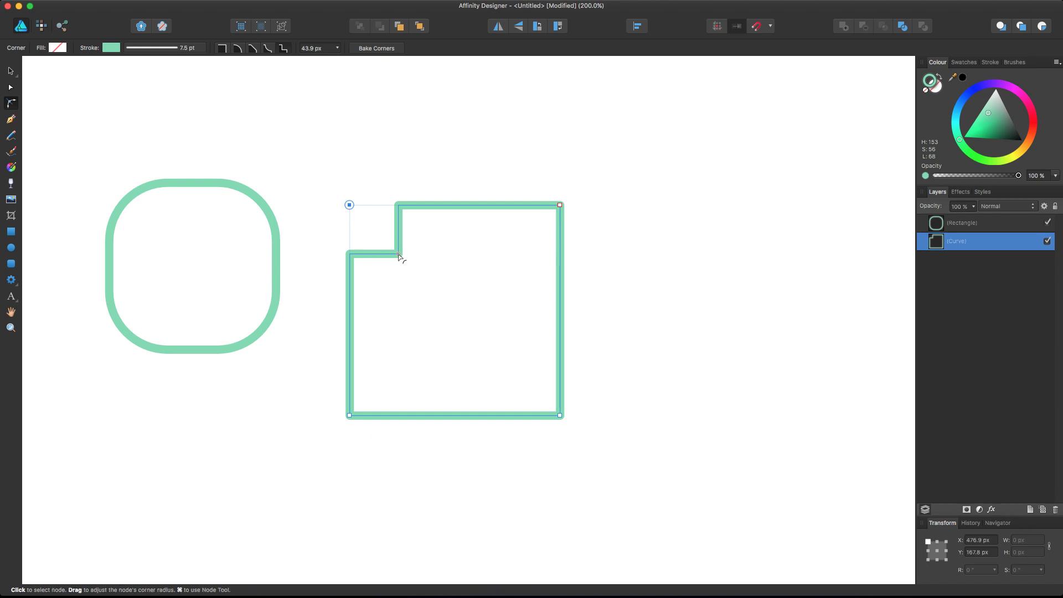
{"action": "left_click_drag", "start_coordinate": [401, 256], "coordinate": [355, 213]}
Step: Give all four corners of the larger square the rounded type with a 36.7 px radius
{"action": "left_click_drag", "start_coordinate": [329, 158], "coordinate": [688, 482]}
{"action": "left_click", "coordinate": [237, 49]}
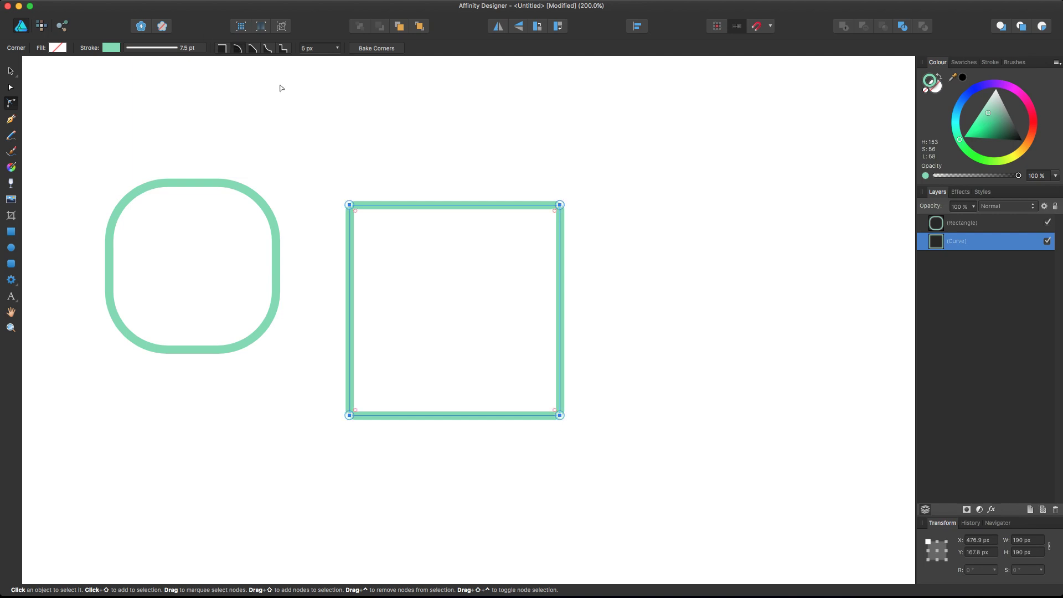
{"action": "left_click_drag", "start_coordinate": [355, 212], "coordinate": [391, 245]}
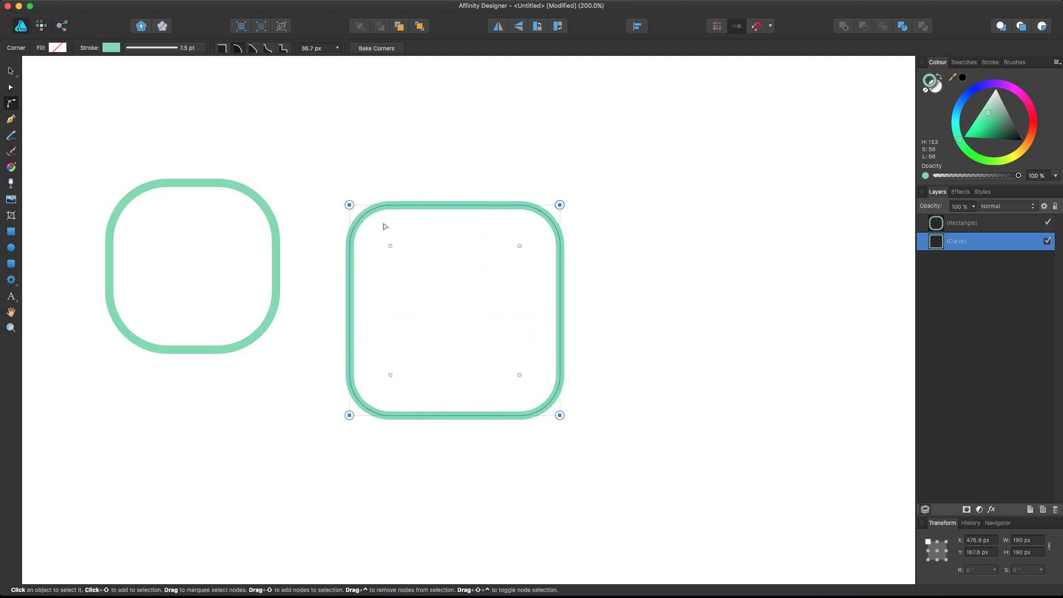
Step: Change the larger square's top-right corner to the straight type and increase its radius to 50.4 px
{"action": "left_click", "coordinate": [560, 205]}
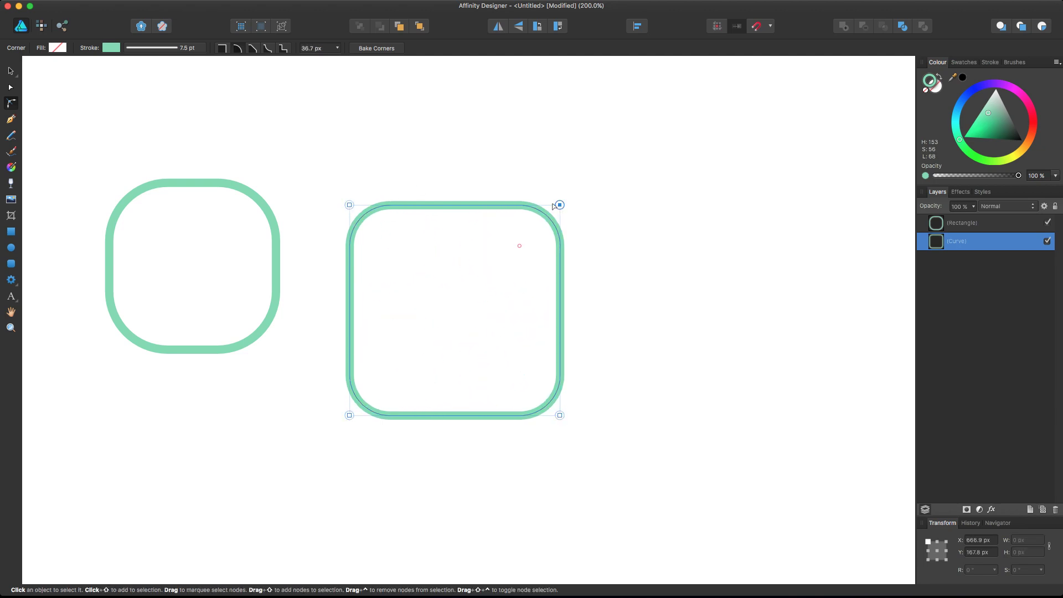
{"action": "left_click", "coordinate": [253, 48]}
{"action": "left_click_drag", "start_coordinate": [522, 247], "coordinate": [504, 260]}
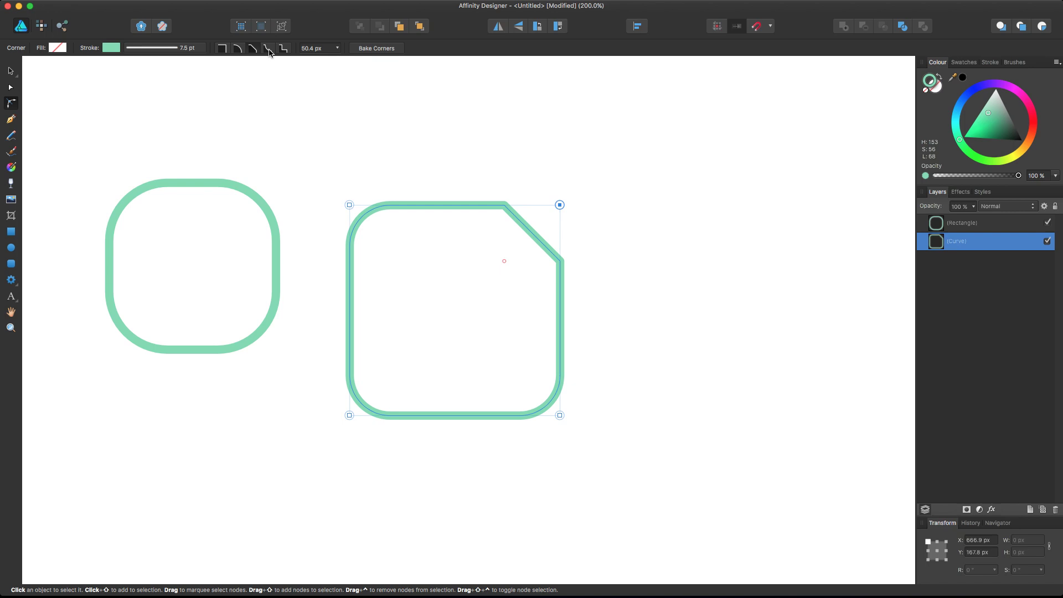
Step: Make the bottom-left corner concave with a radius of 52.1 px and bake the curve's corners
{"action": "left_click", "coordinate": [350, 415]}
{"action": "left_click", "coordinate": [268, 48]}
{"action": "left_click_drag", "start_coordinate": [391, 377], "coordinate": [412, 354]}
{"action": "scroll", "coordinate": [447, 118], "scroll_direction": "down", "scroll_amount": 2}
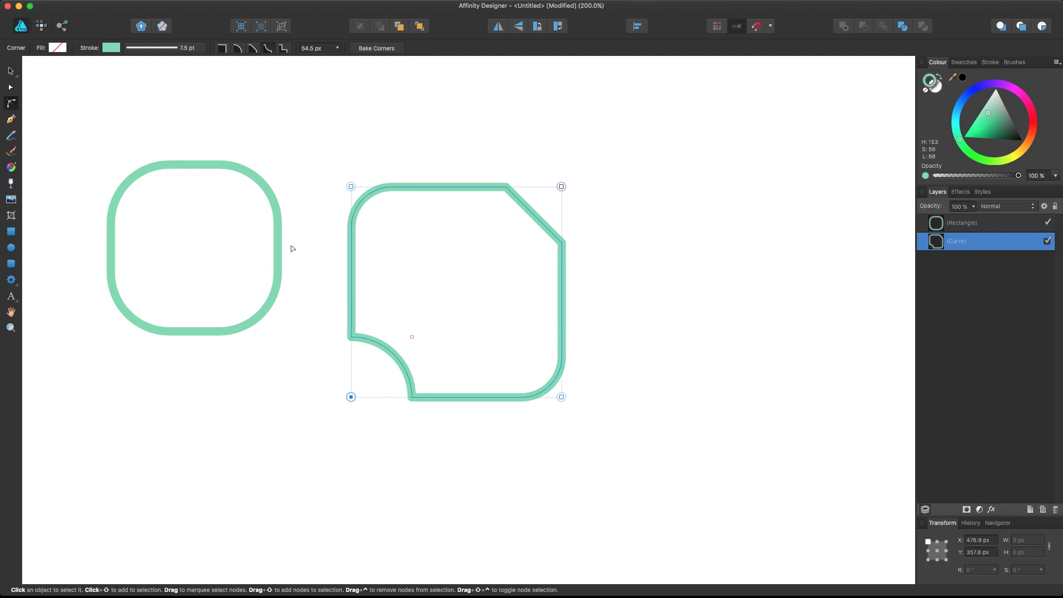
{"action": "left_click_drag", "start_coordinate": [414, 337], "coordinate": [408, 342]}
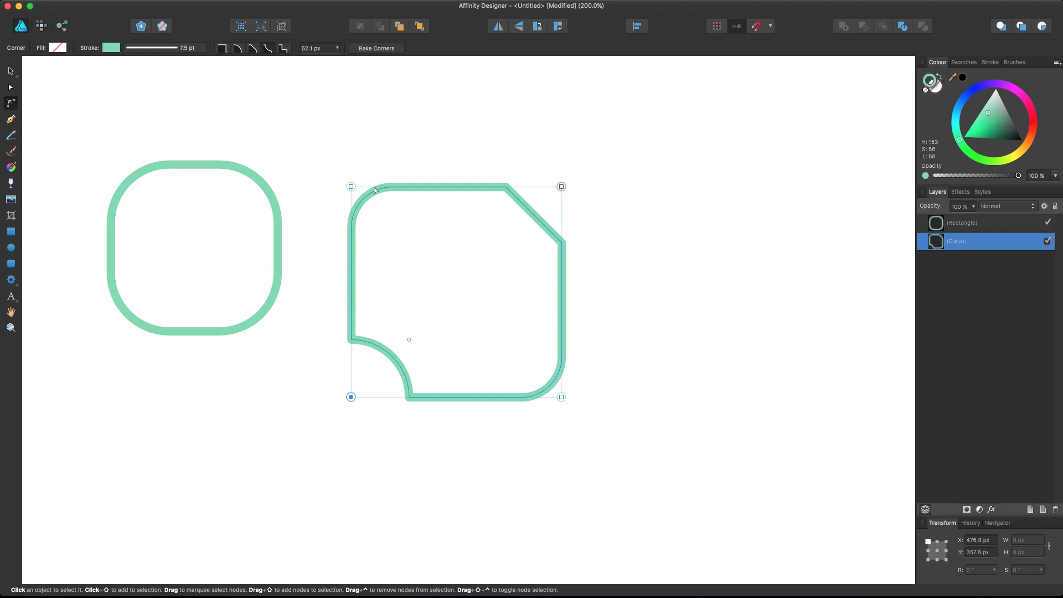
{"action": "left_click", "coordinate": [384, 49]}
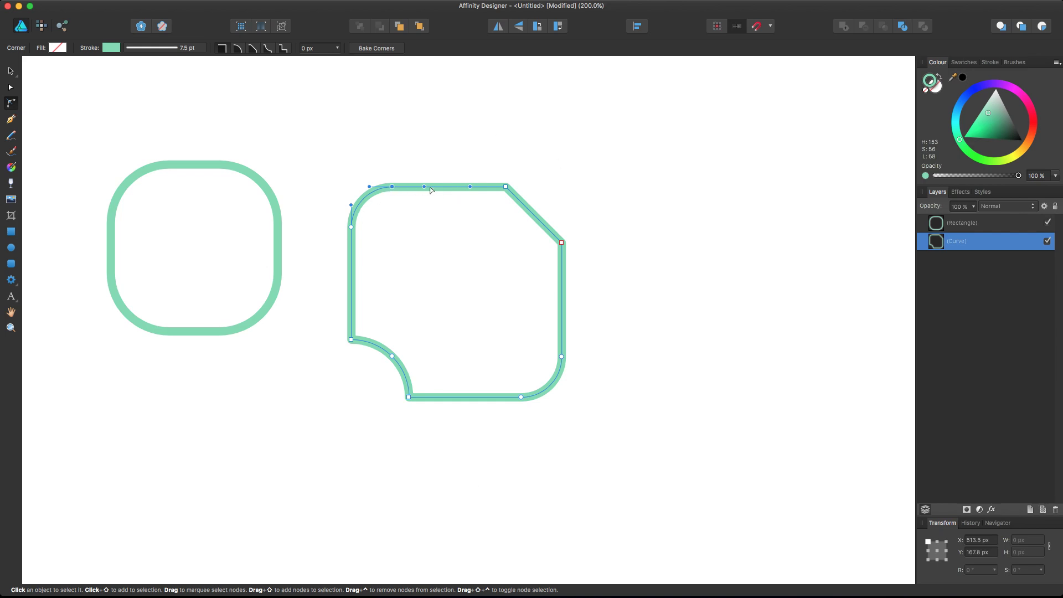
Step: Try moving the baked nodes of the top-left arc and the lower node of the top-right chamfer outwards
{"action": "left_click", "coordinate": [353, 225]}
{"action": "left_click", "coordinate": [10, 87]}
{"action": "left_click_drag", "start_coordinate": [351, 227], "coordinate": [332, 227]}
{"action": "left_click_drag", "start_coordinate": [392, 187], "coordinate": [392, 176]}
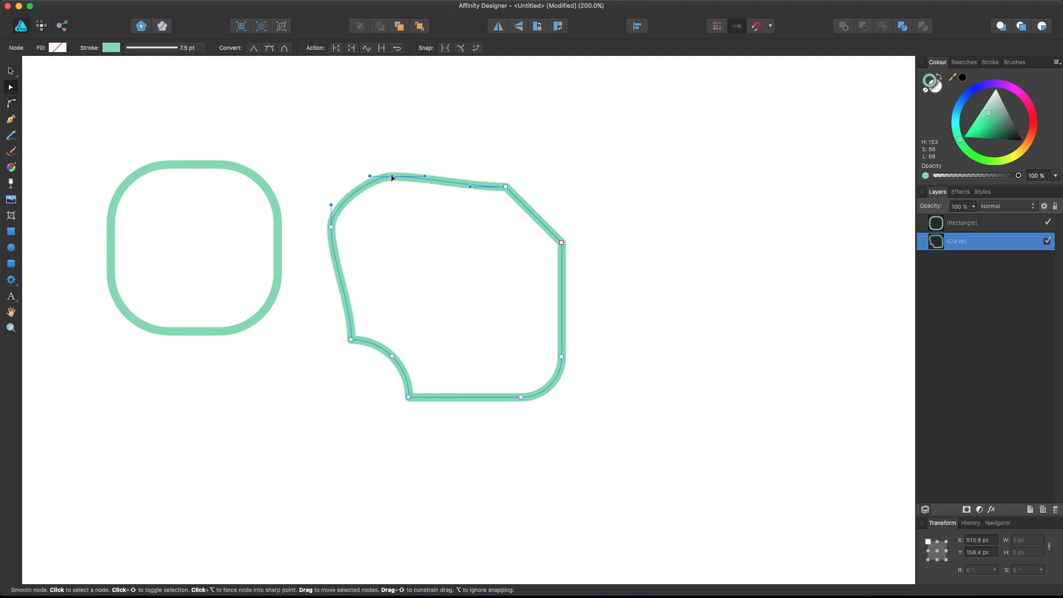
{"action": "left_click_drag", "start_coordinate": [562, 242], "coordinate": [578, 242]}
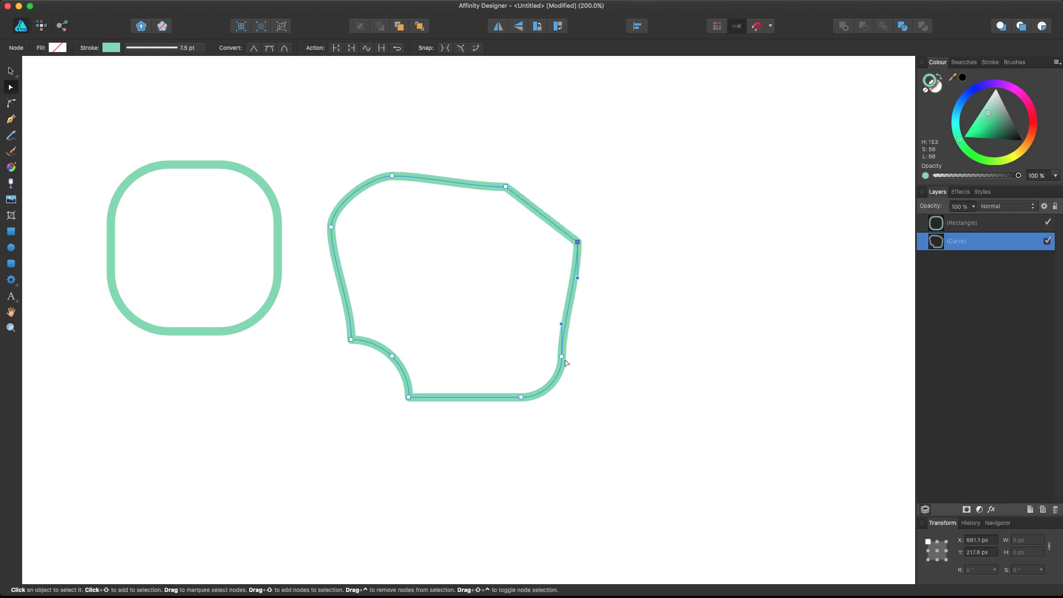
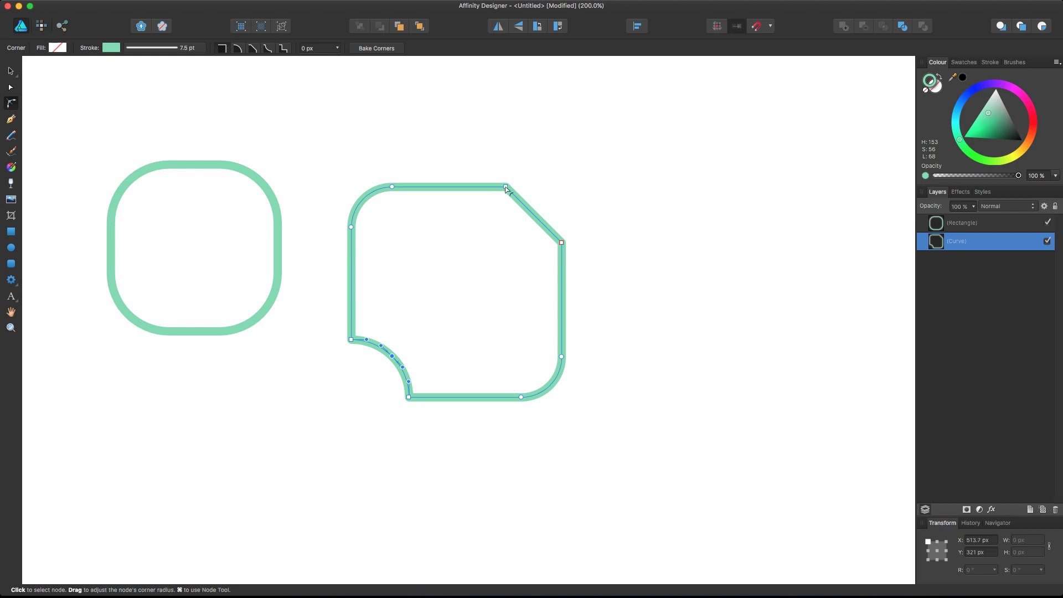
Step: Round the two nodes at the ends of the top-right chamfer and adjust their corner radius
{"action": "left_click", "coordinate": [561, 242]}
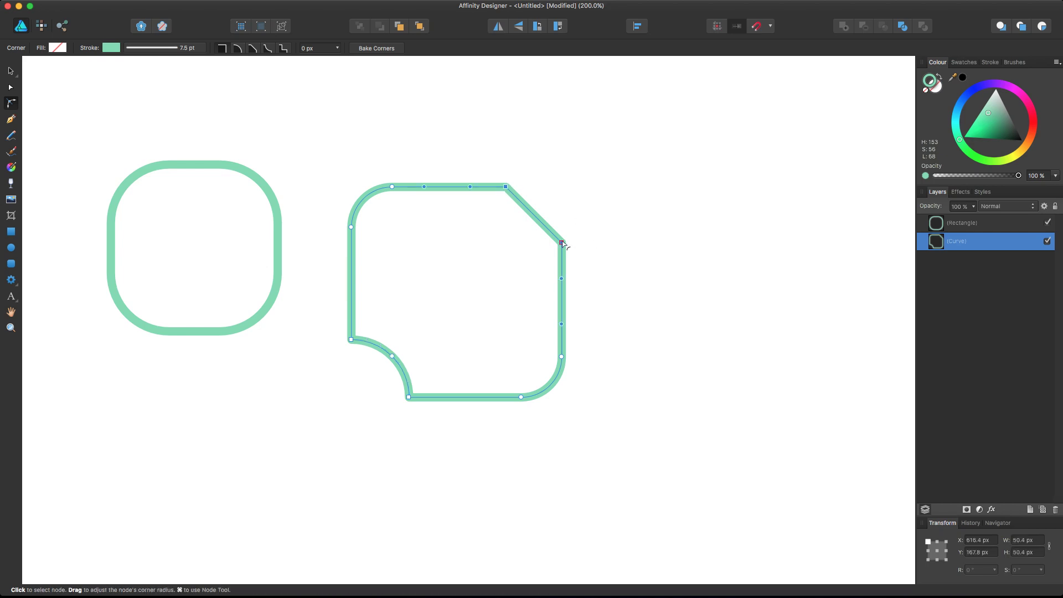
{"action": "left_click", "coordinate": [238, 49]}
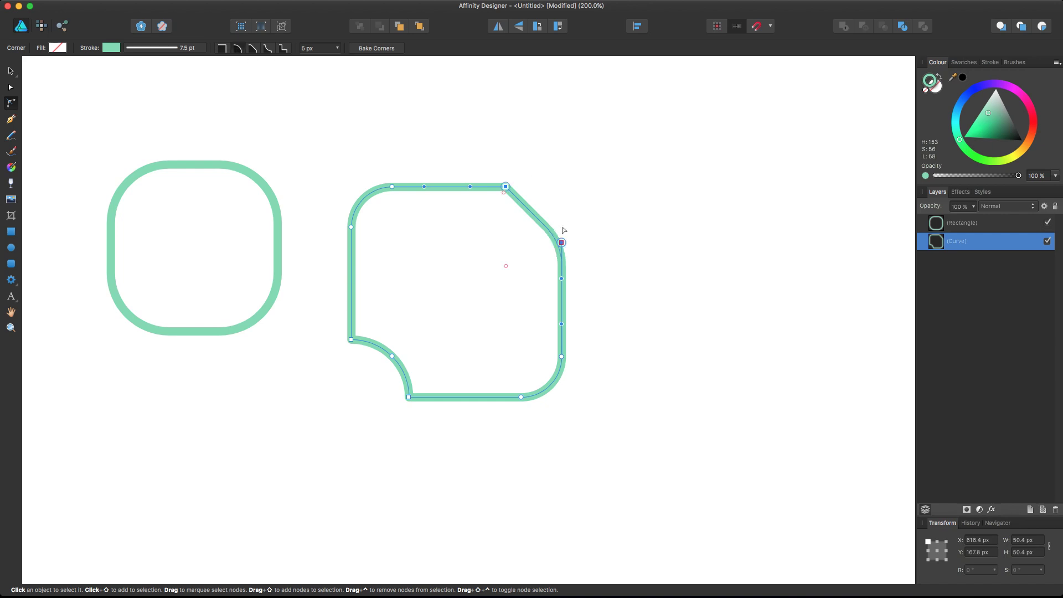
{"action": "left_click_drag", "start_coordinate": [504, 194], "coordinate": [499, 209]}
Step: Try adding a corner radius to the middle node of the bottom-left arc, and reset it to no corner
{"action": "left_click", "coordinate": [392, 355]}
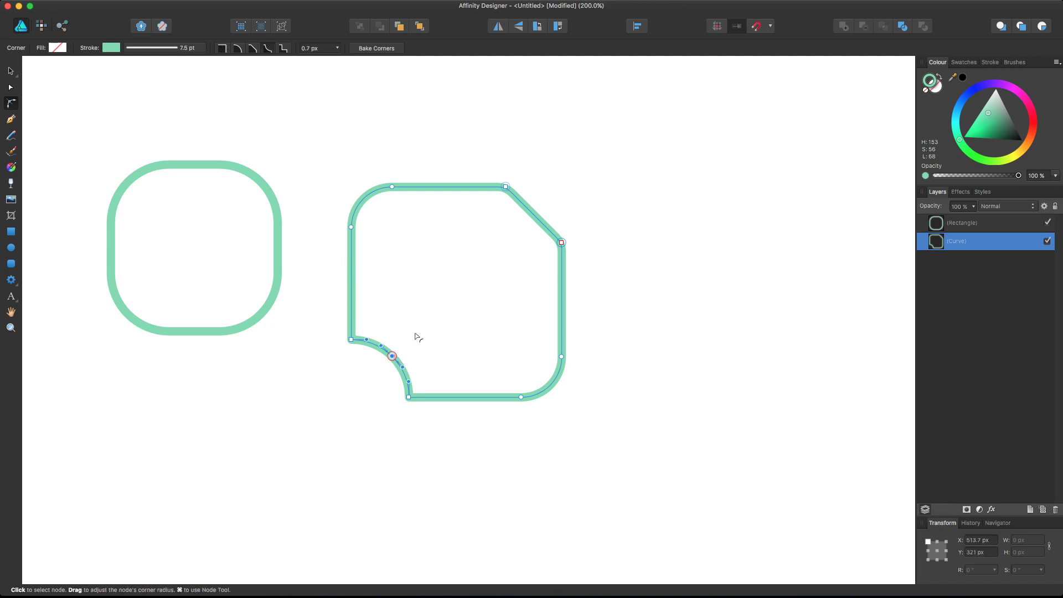
{"action": "left_click_drag", "start_coordinate": [392, 356], "coordinate": [370, 382]}
{"action": "key", "text": "ctrl+z"}
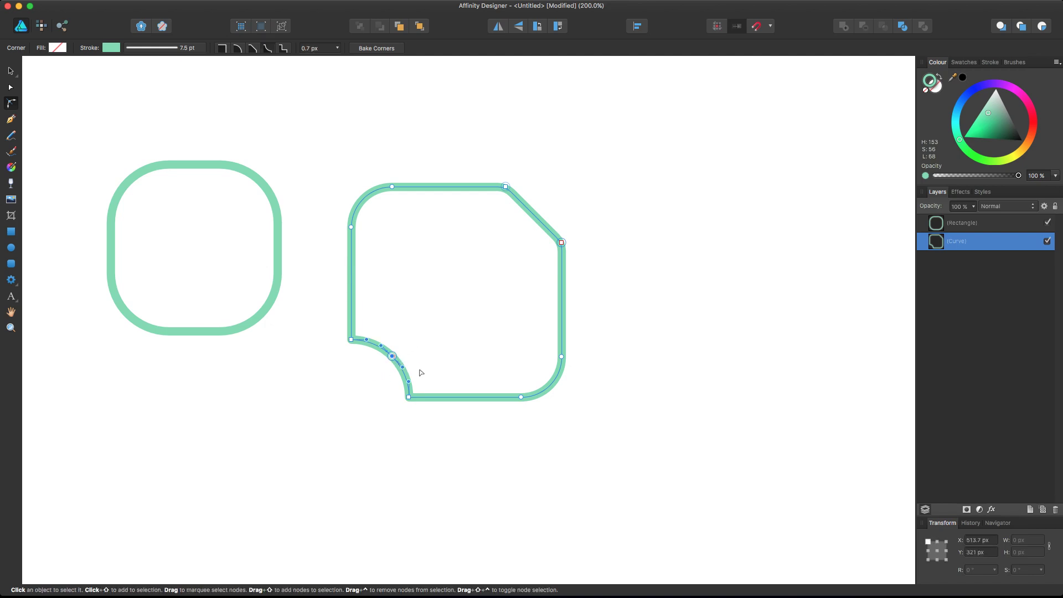
{"action": "left_click", "coordinate": [224, 48]}
Step: Apply corners to both end nodes of the bottom-left arc, change them from straight to concave, enlarge their radius beyond 18.1 px, and deselect the curve
{"action": "scroll", "coordinate": [392, 380], "scroll_direction": "up", "scroll_amount": 1}
{"action": "left_click", "coordinate": [409, 399]}
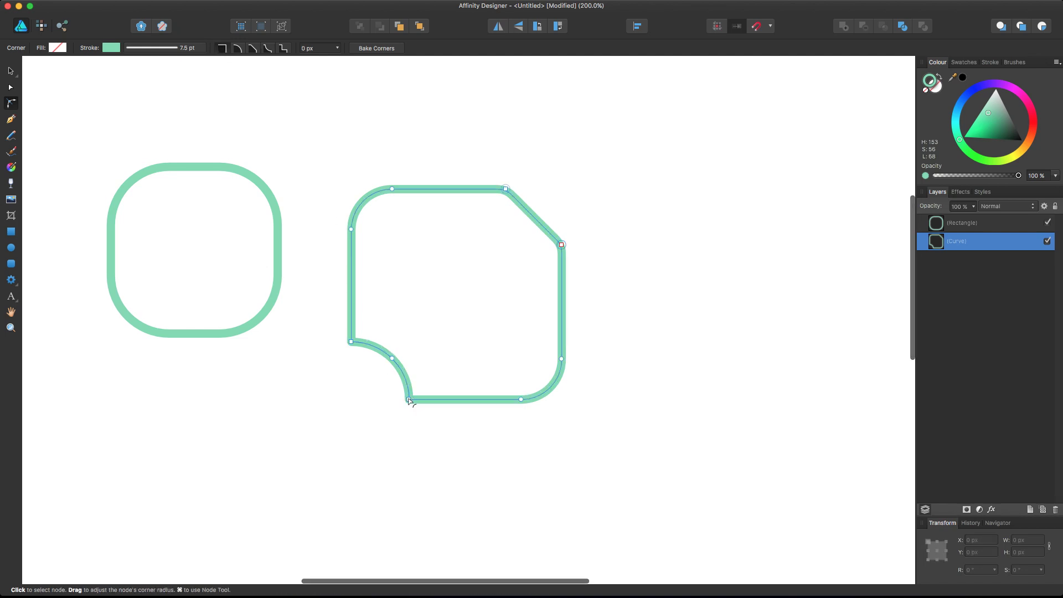
{"action": "left_click", "coordinate": [352, 342], "text": "shift"}
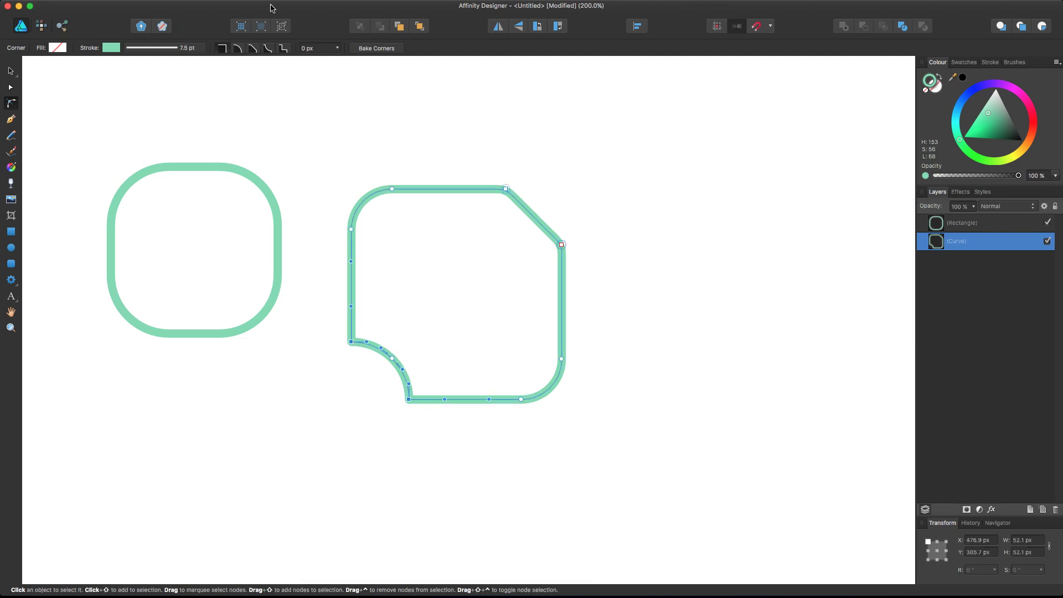
{"action": "left_click", "coordinate": [252, 48]}
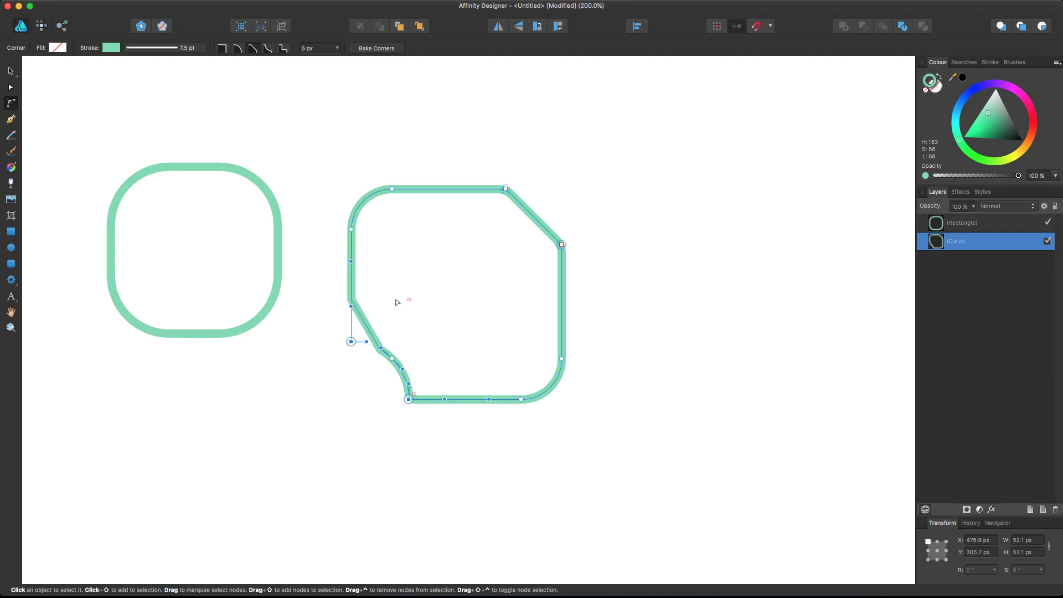
{"action": "mouse_move", "coordinate": [415, 394]}
{"action": "left_mouse_down"}
{"action": "mouse_move", "coordinate": [443, 366]}
{"action": "mouse_move", "coordinate": [427, 380]}
{"action": "left_mouse_up"}
{"action": "left_click", "coordinate": [269, 48]}
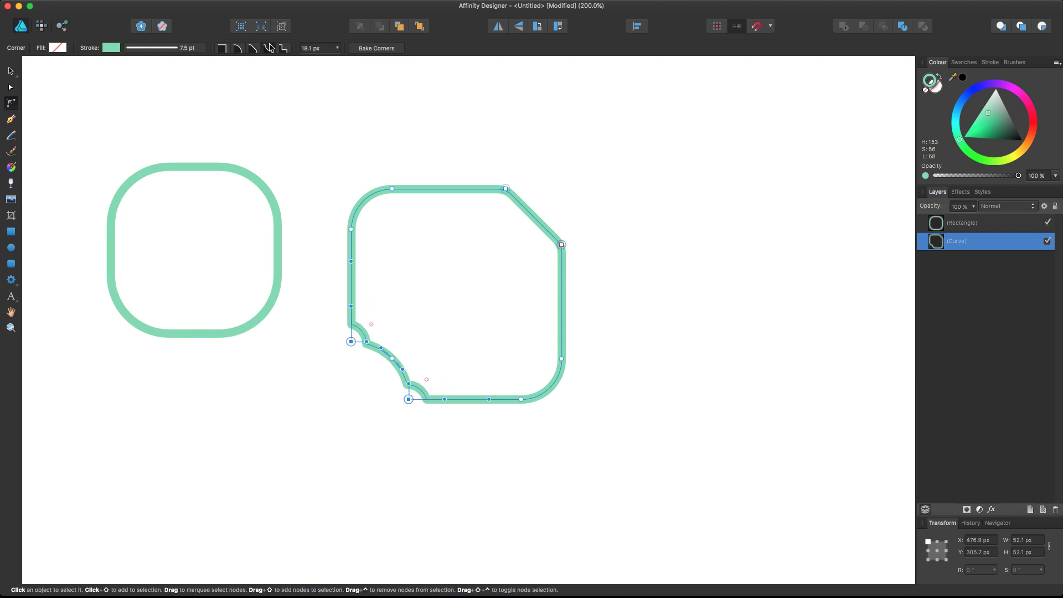
{"action": "left_click_drag", "start_coordinate": [428, 380], "coordinate": [435, 375]}
{"action": "key", "text": "v"}
{"action": "left_click", "coordinate": [560, 143]}
{"action": "scroll", "coordinate": [643, 189], "scroll_direction": "down", "scroll_amount": 2}
{"action": "scroll", "coordinate": [644, 189], "scroll_direction": "down", "scroll_amount": 1}
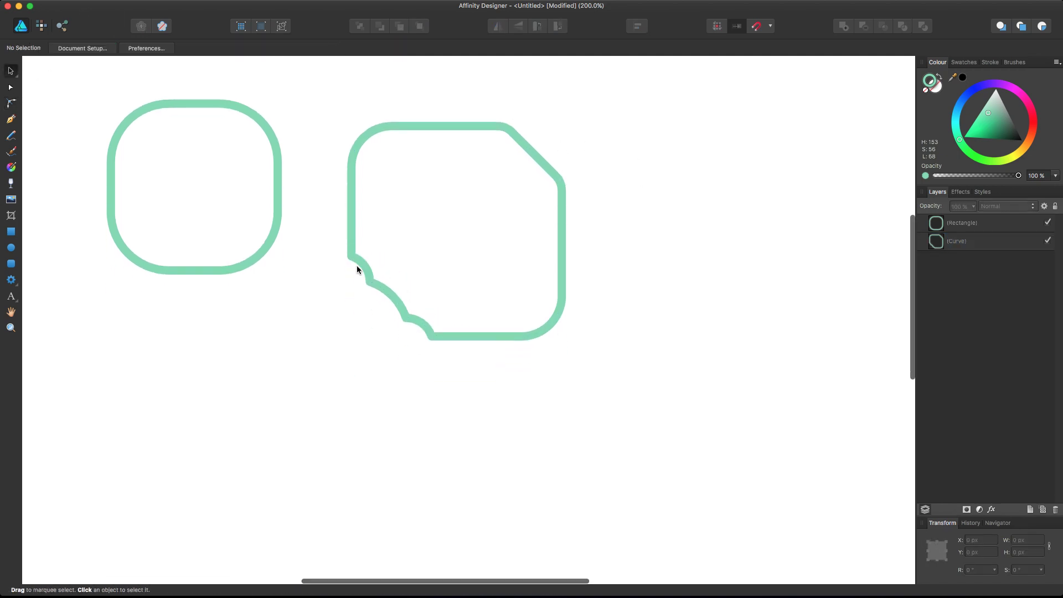
{"action": "scroll", "coordinate": [349, 249], "scroll_direction": "up", "scroll_amount": 3}
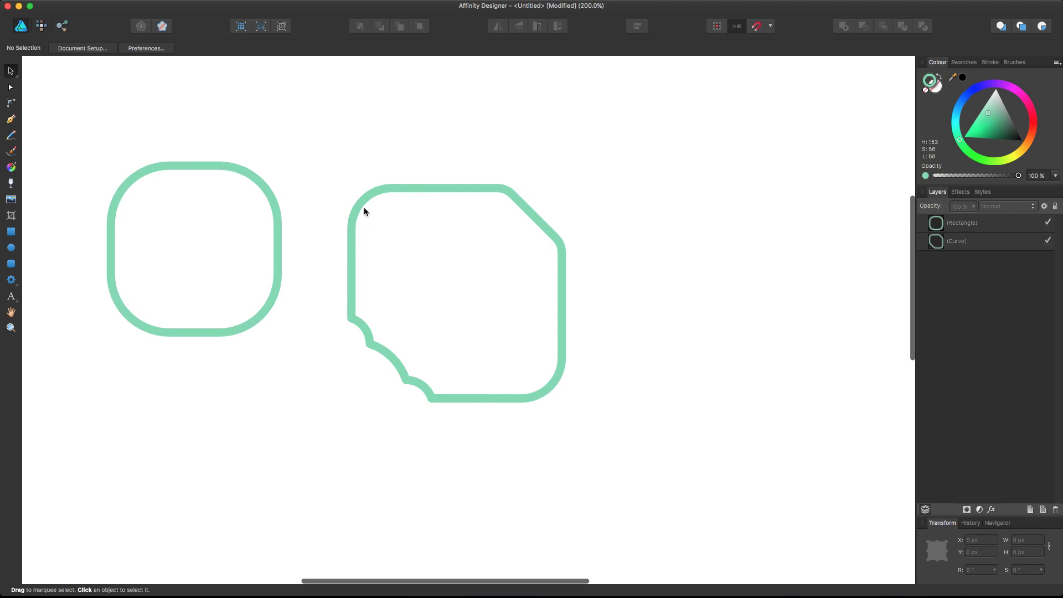
Step: Enlarge the two small concave corners on the bottom-left arc to 26.8 px and bake the curve's corners
{"action": "left_click", "coordinate": [364, 205]}
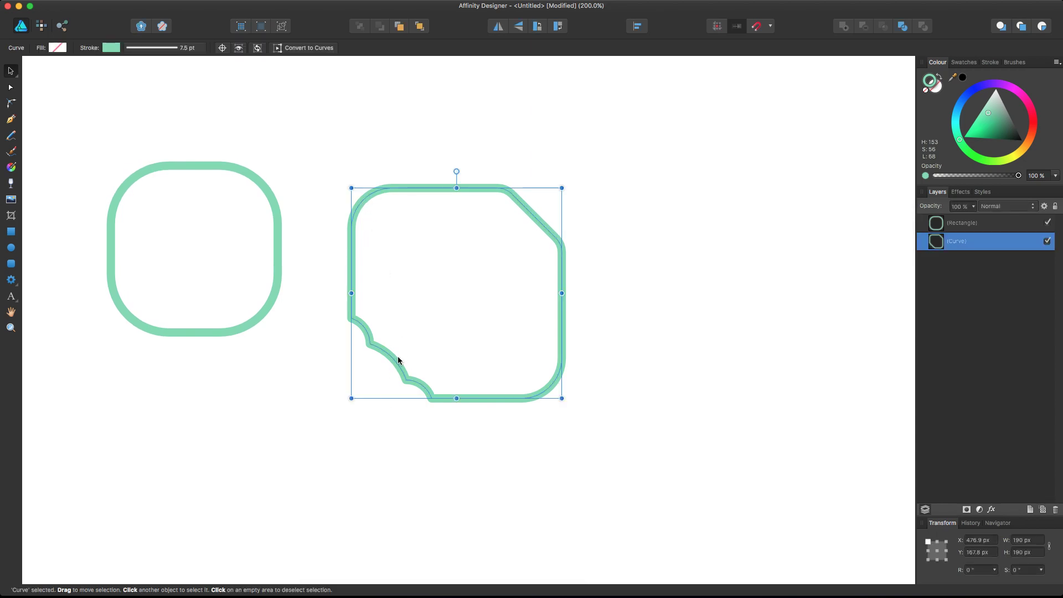
{"action": "left_click", "coordinate": [11, 102]}
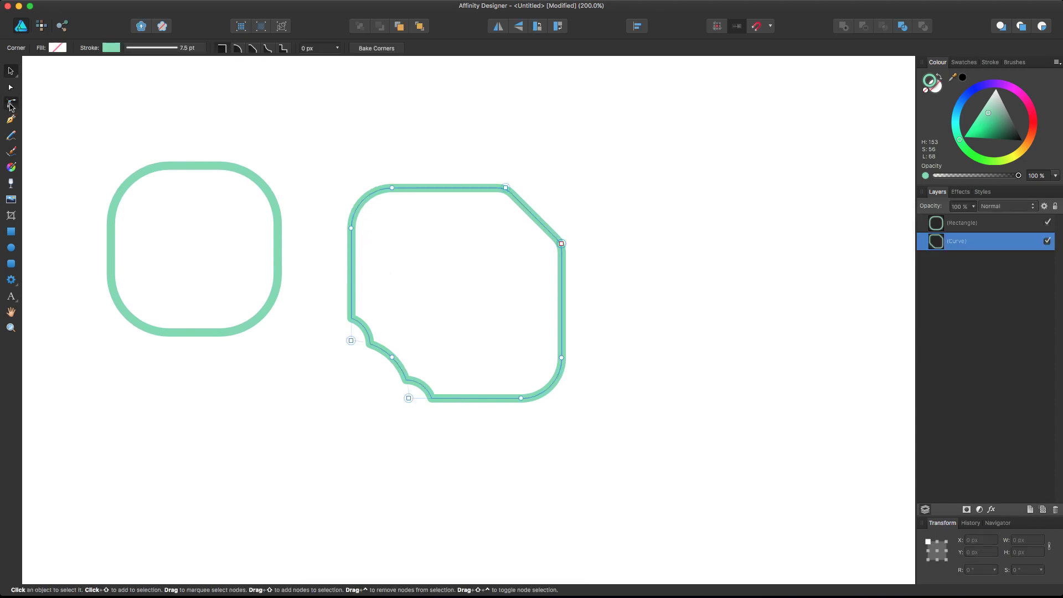
{"action": "left_click_drag", "start_coordinate": [408, 398], "coordinate": [439, 372]}
{"action": "left_click", "coordinate": [351, 340]}
{"action": "left_click_drag", "start_coordinate": [377, 319], "coordinate": [381, 316]}
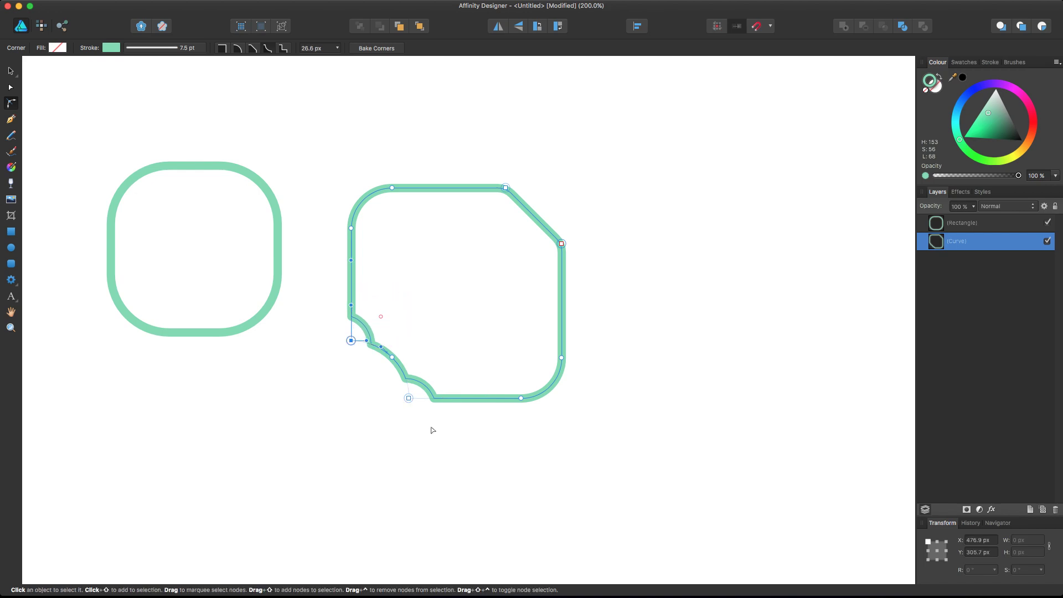
{"action": "left_click", "coordinate": [409, 398], "text": "shift"}
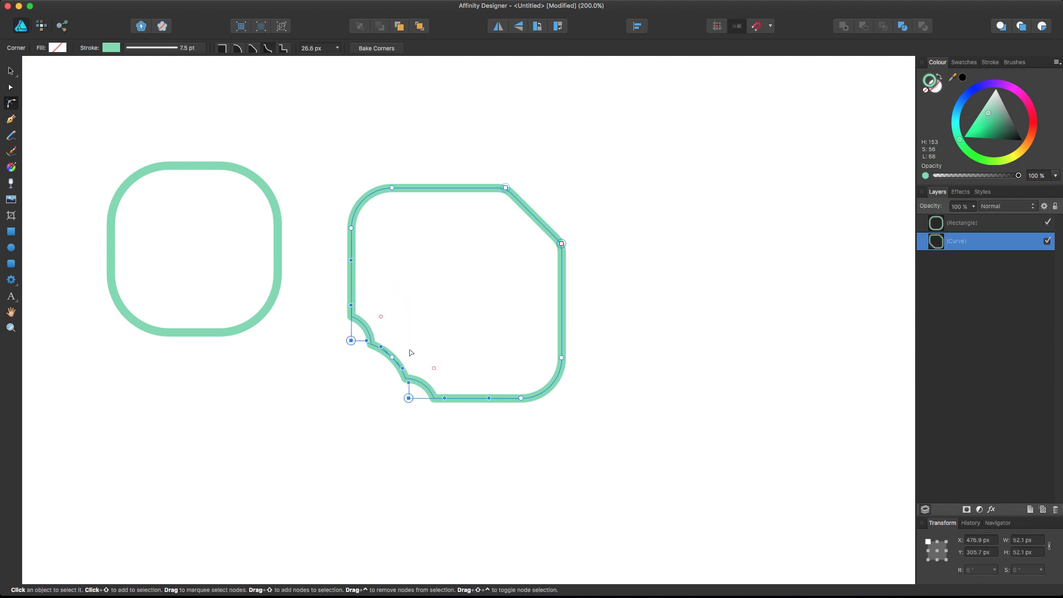
{"action": "left_click", "coordinate": [377, 48]}
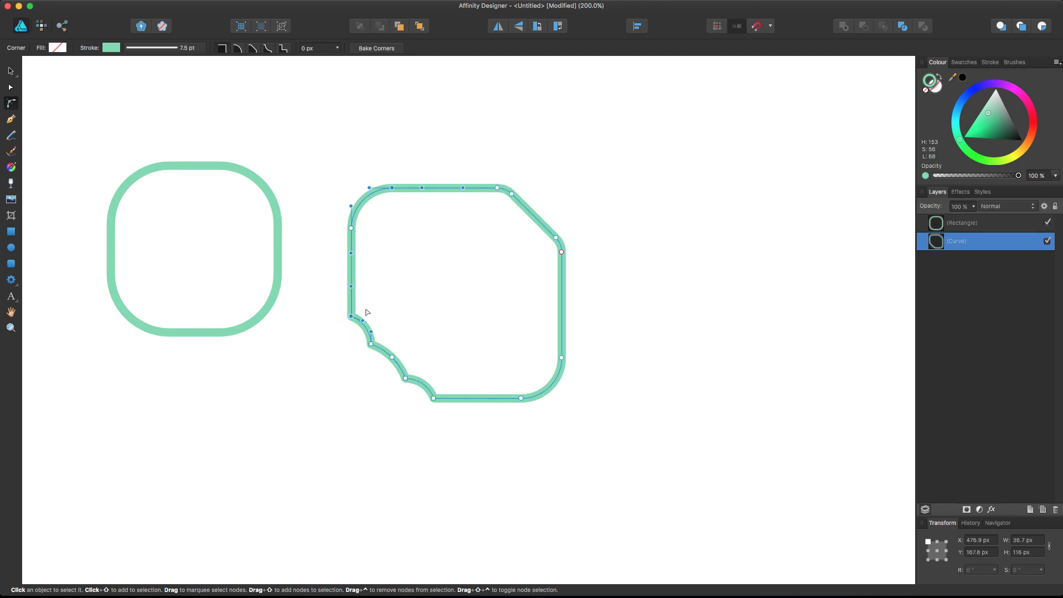
{"action": "left_click", "coordinate": [371, 344]}
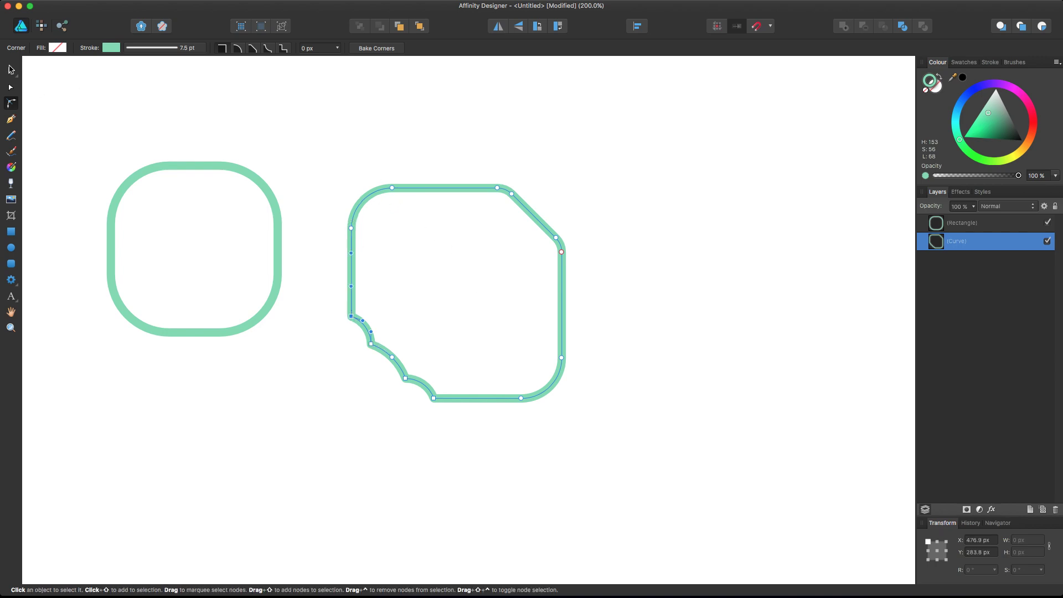
Step: Select the rounded rectangle together with the reshaped curve and delete both from the canvas
{"action": "left_click", "coordinate": [11, 71]}
{"action": "left_click_drag", "start_coordinate": [443, 188], "coordinate": [430, 146]}
{"action": "left_click_drag", "start_coordinate": [647, 122], "coordinate": [58, 378]}
{"action": "key", "text": "Delete"}
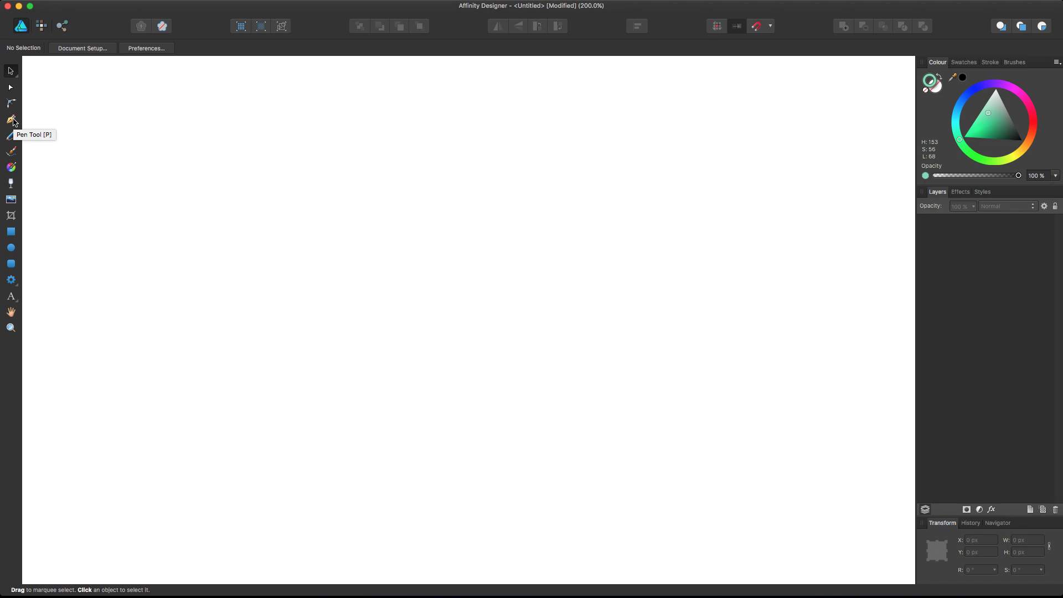
Step: Use the Pen tool in Pen mode to draw an open curve with a straight segment leading into a U-shaped arc, and delete it
{"action": "left_click", "coordinate": [12, 119]}
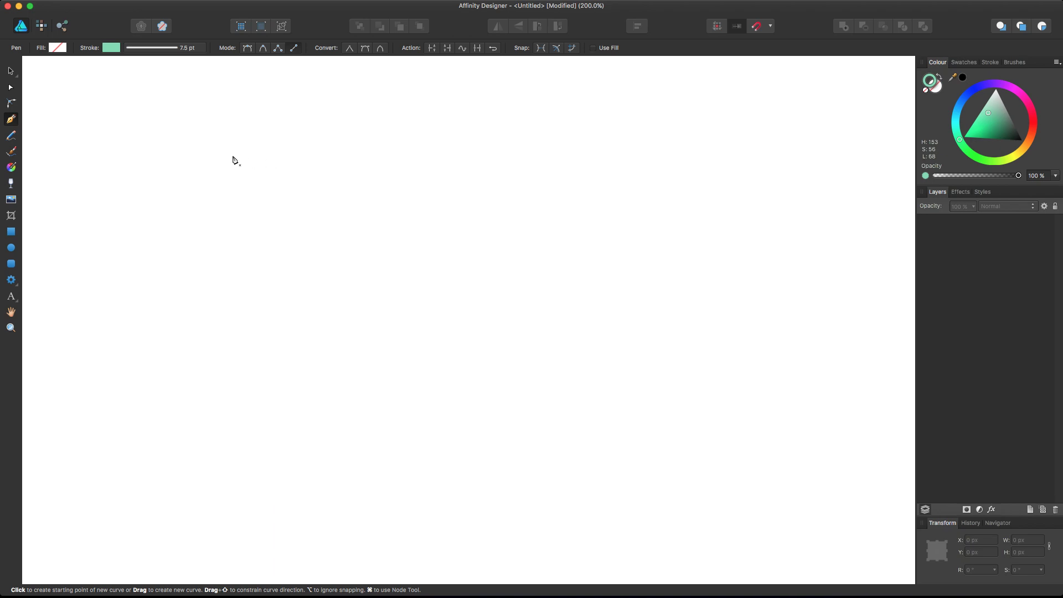
{"action": "left_click", "coordinate": [247, 48]}
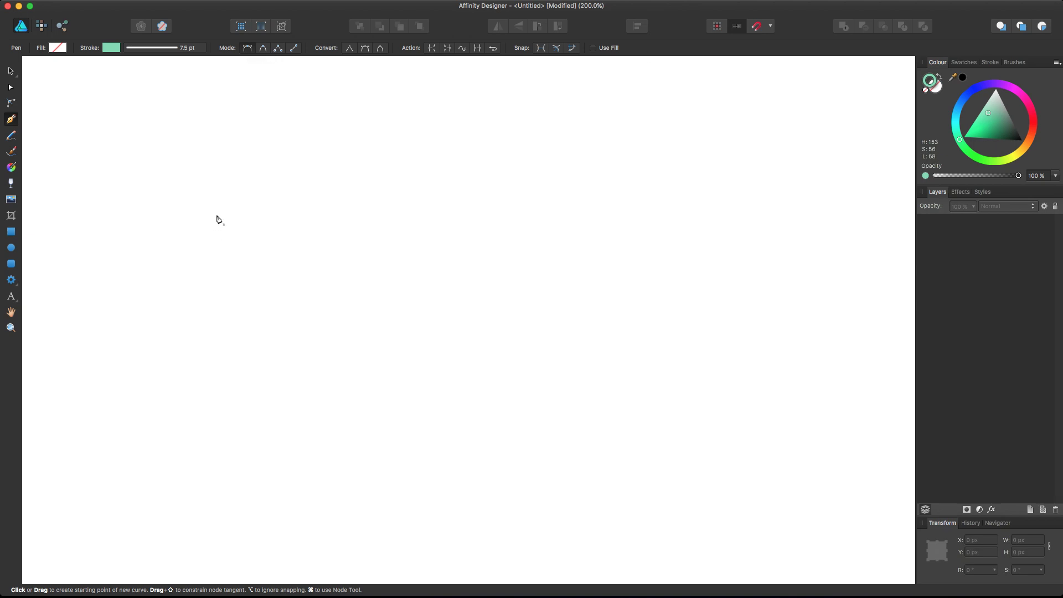
{"action": "left_click", "coordinate": [215, 195]}
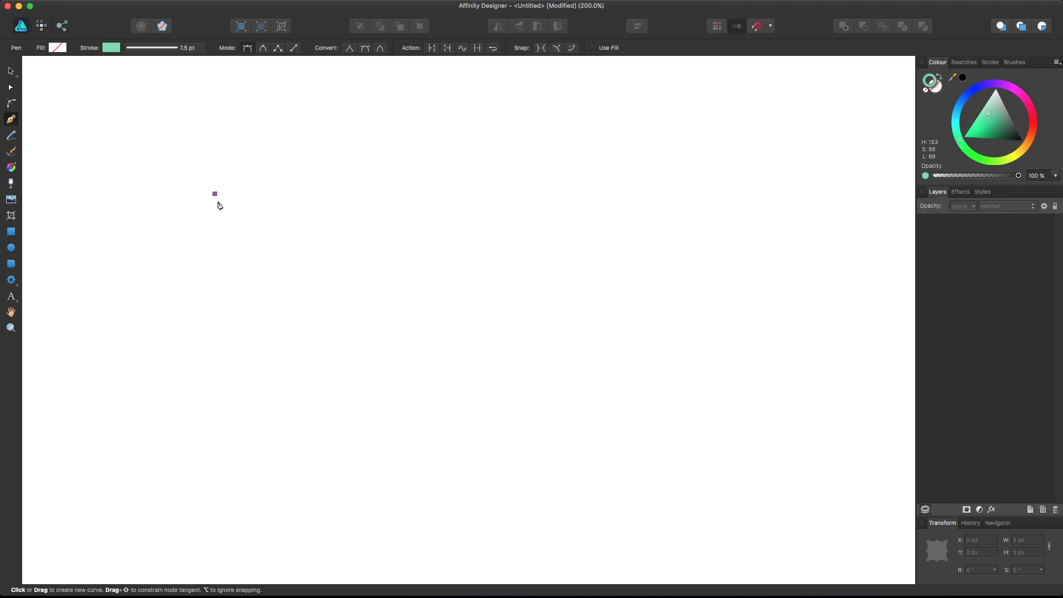
{"action": "left_click", "coordinate": [445, 185]}
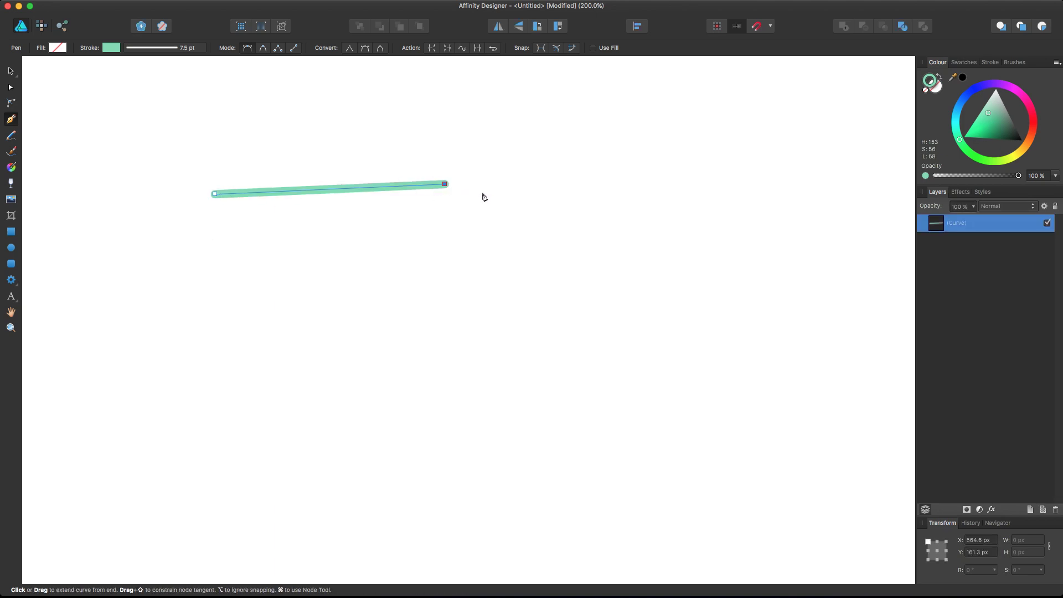
{"action": "left_click_drag", "start_coordinate": [534, 249], "coordinate": [618, 253]}
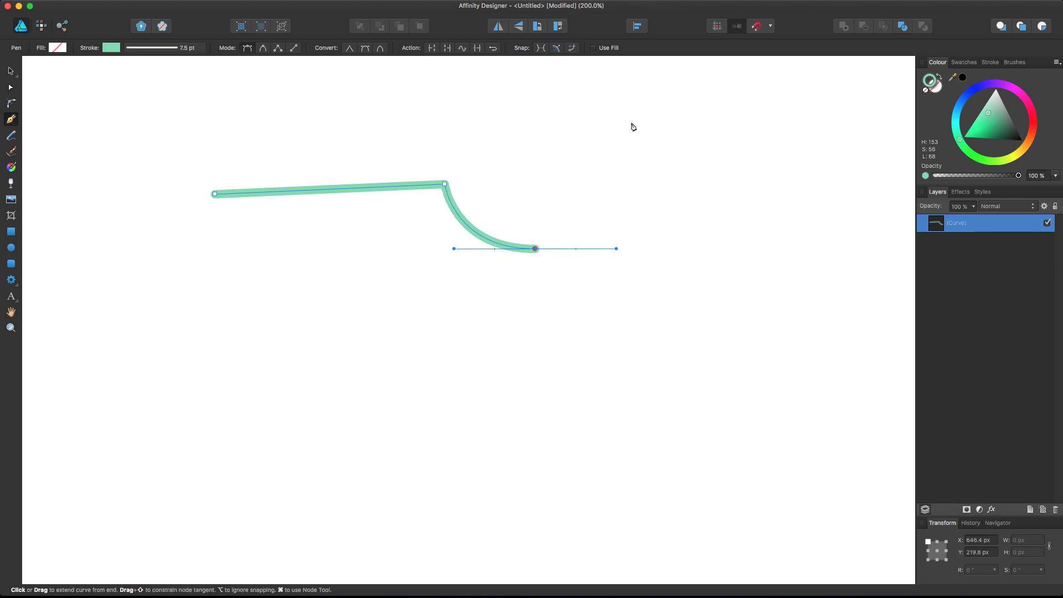
{"action": "left_click", "coordinate": [621, 155]}
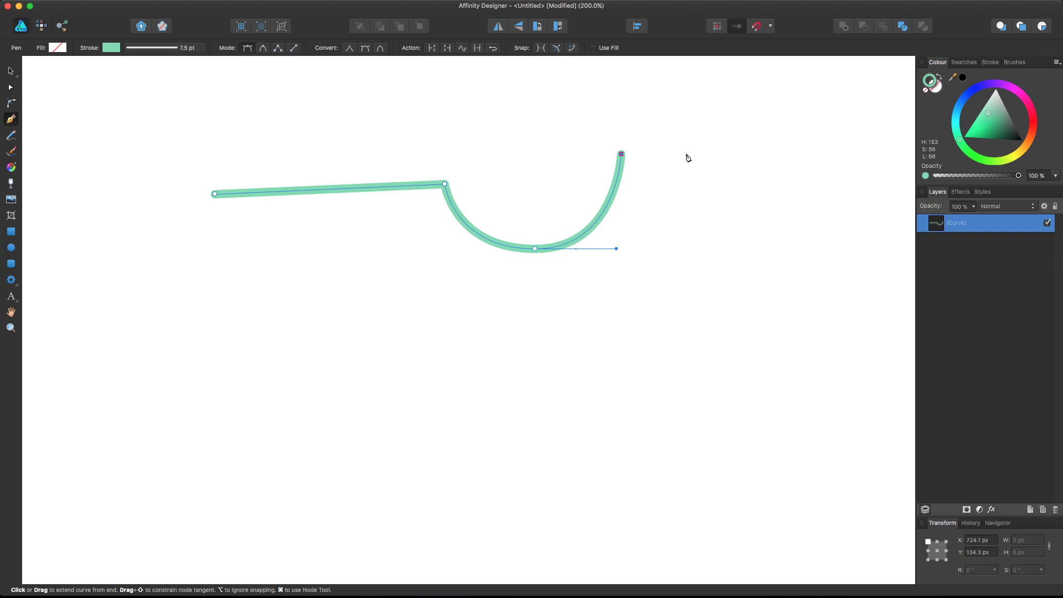
{"action": "key", "text": "Escape"}
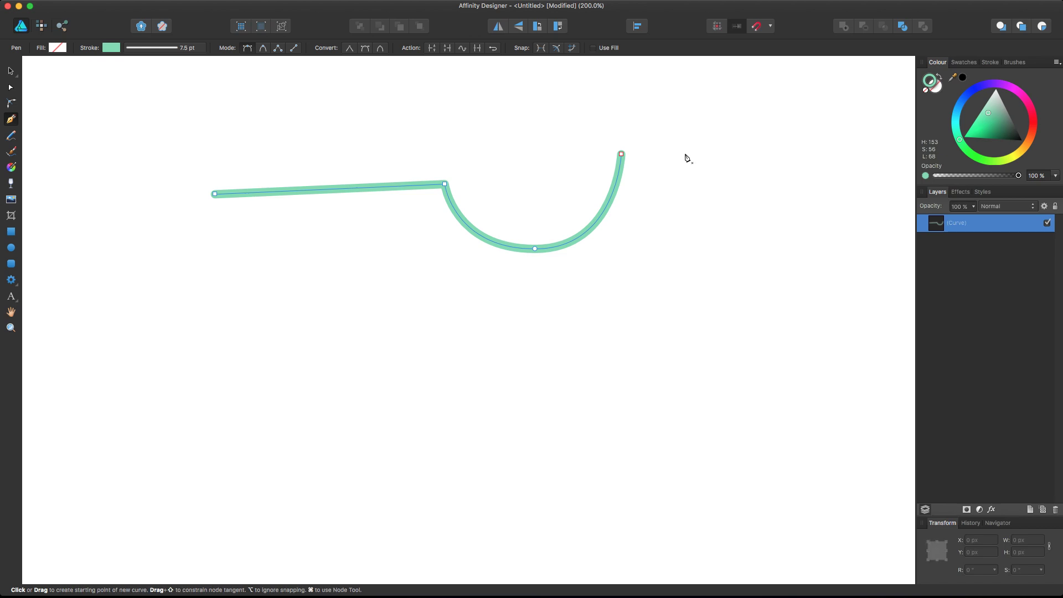
{"action": "key", "text": "Delete"}
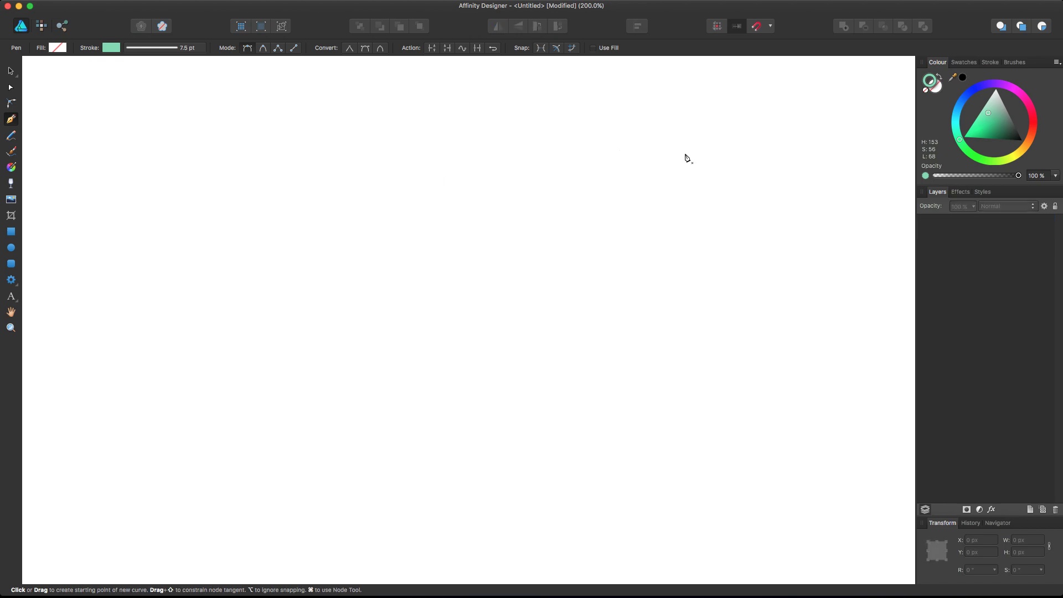
Step: Start a new pen curve with a smooth downward arc, make its end node sharp, and add a straight vertical segment upward
{"action": "key", "text": "c"}
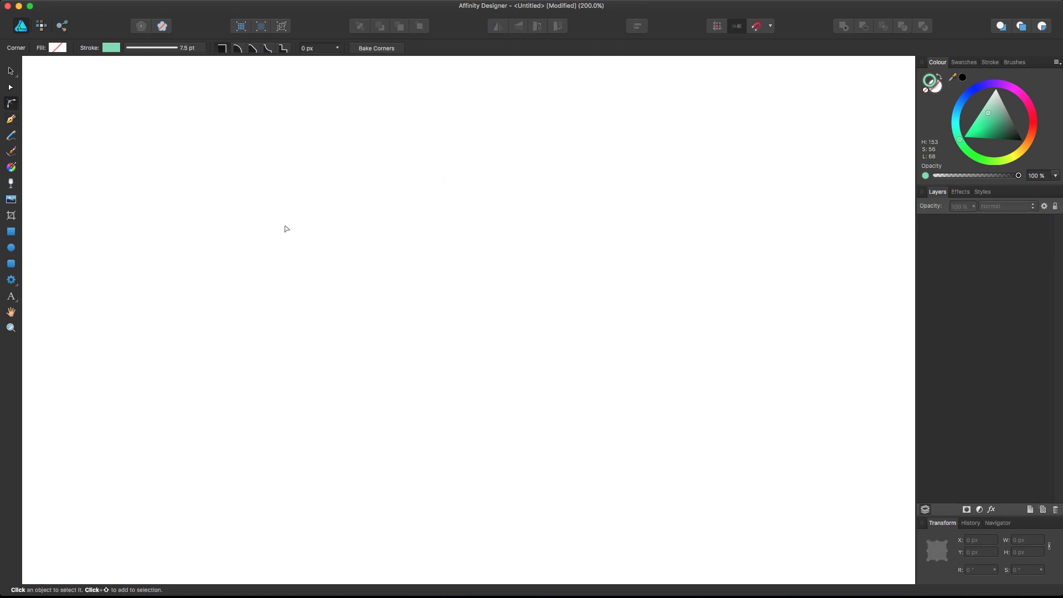
{"action": "key", "text": "p"}
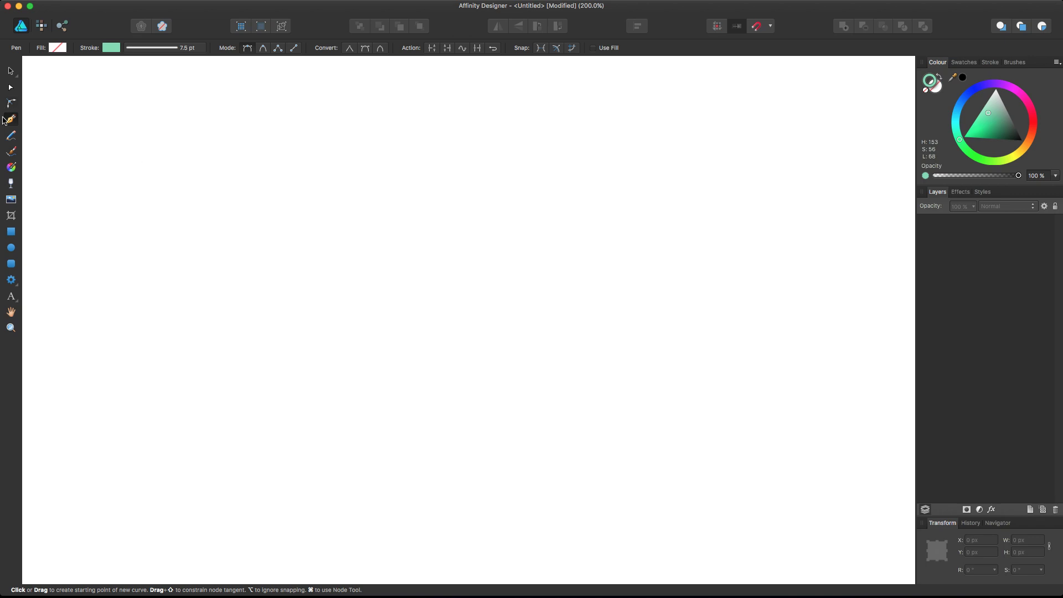
{"action": "left_click", "coordinate": [237, 229]}
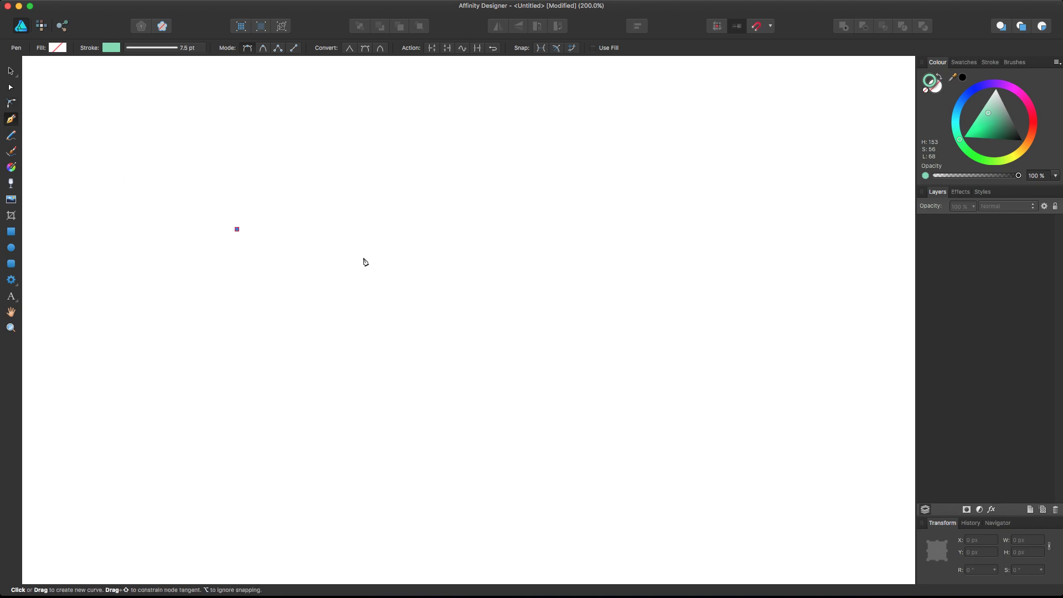
{"action": "left_click_drag", "start_coordinate": [367, 298], "coordinate": [482, 300]}
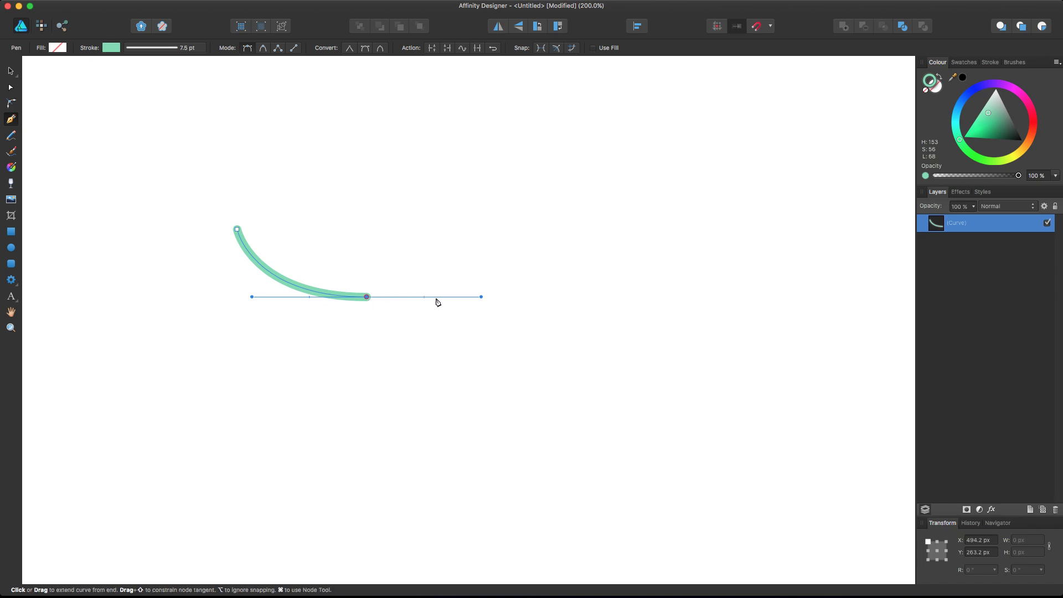
{"action": "left_click", "coordinate": [368, 297]}
{"action": "left_click", "coordinate": [367, 215]}
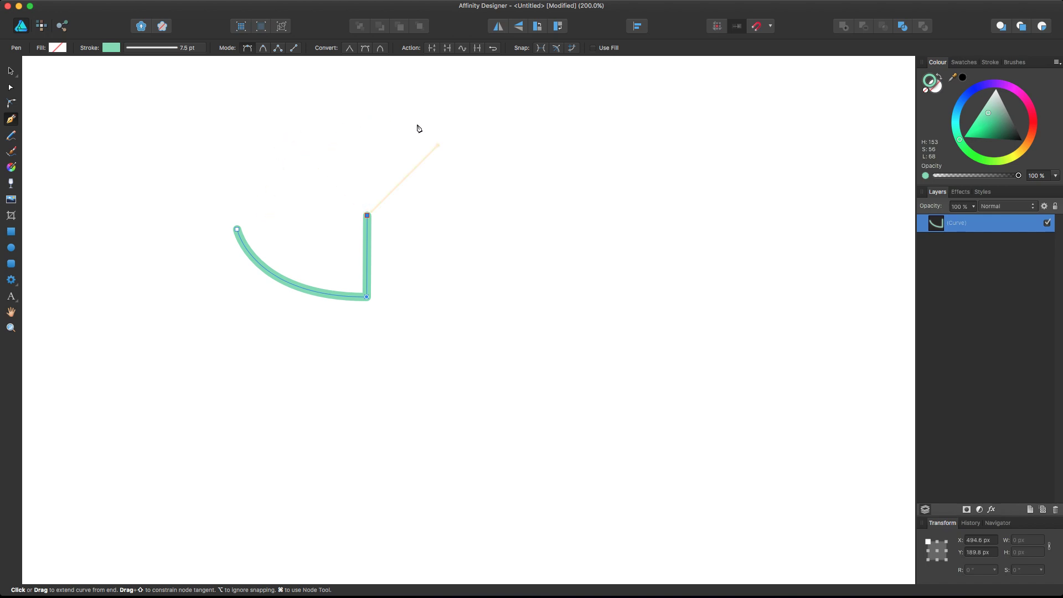
Step: Continue the curve with a zigzag of five straight diagonal segments running to the right
{"action": "left_click", "coordinate": [462, 311]}
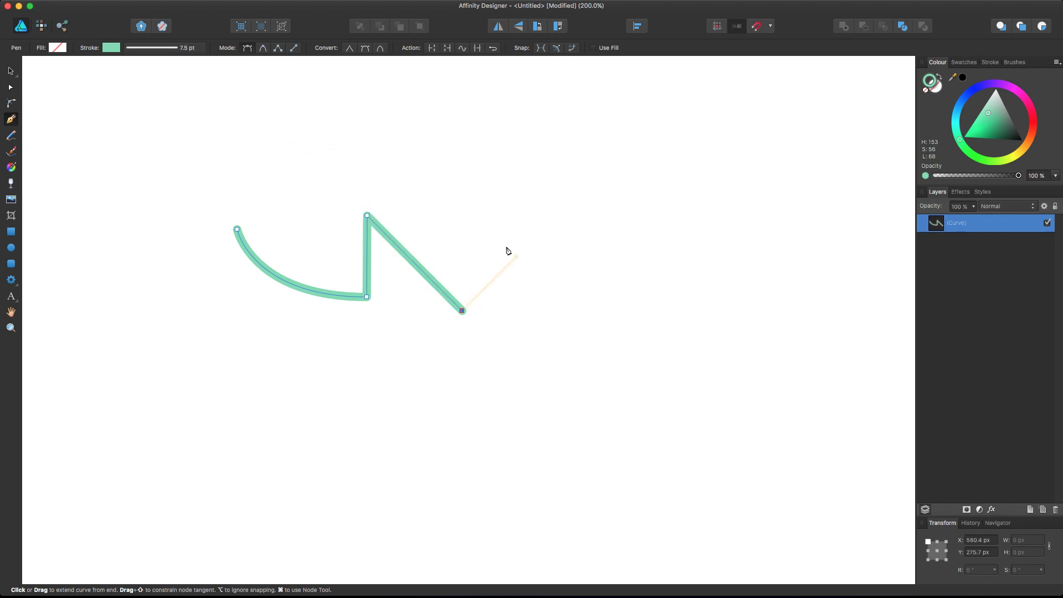
{"action": "left_click", "coordinate": [520, 252]}
{"action": "left_click", "coordinate": [579, 310]}
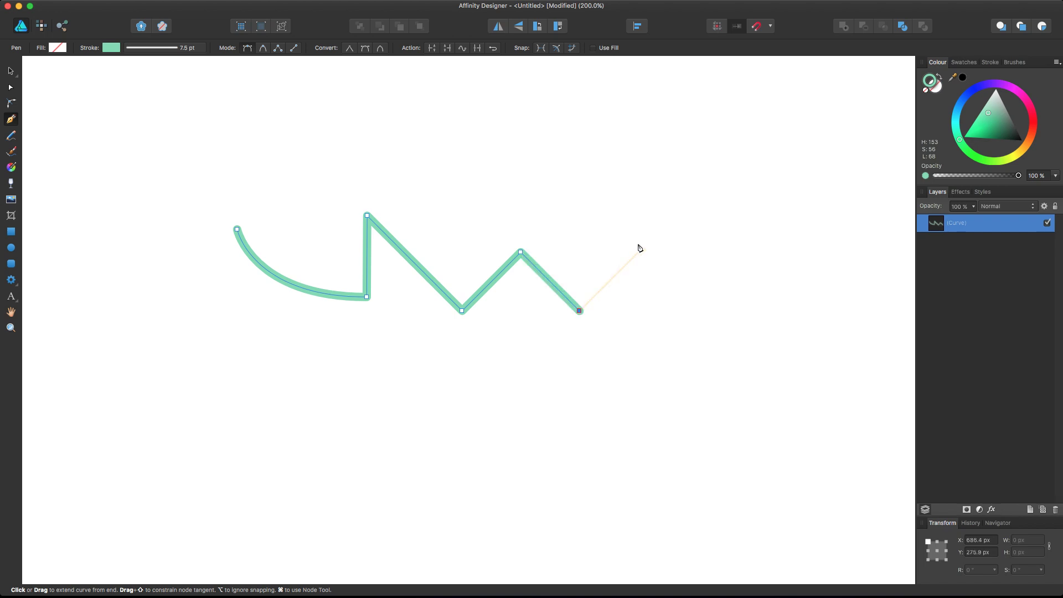
{"action": "left_click", "coordinate": [642, 249]}
{"action": "left_click", "coordinate": [695, 300]}
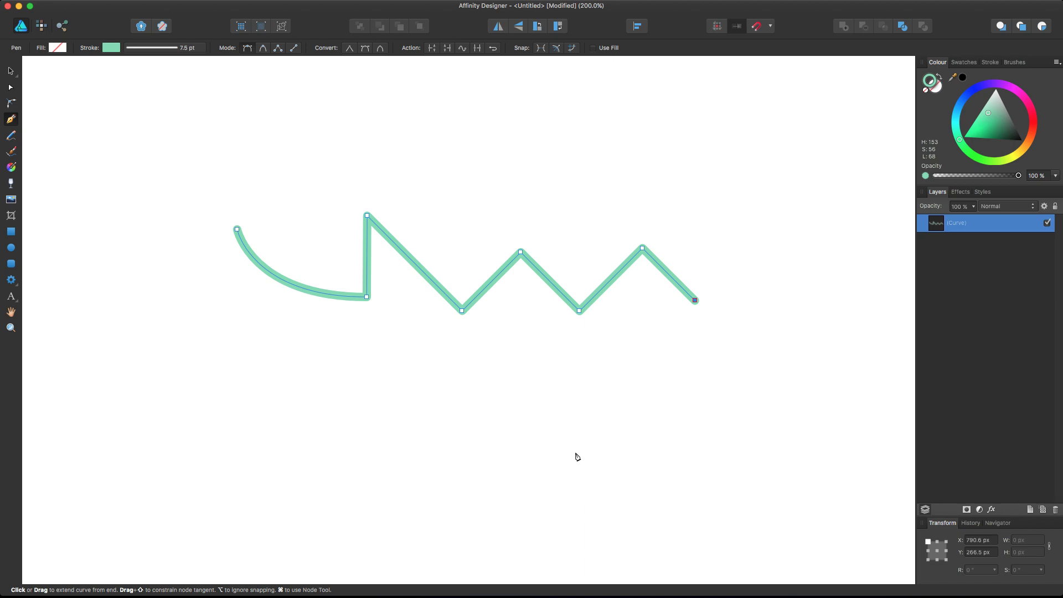
Step: Extend the curve back to the left beneath the zigzag in smooth waves, and return rightward along the bottom with straighter segments
{"action": "left_click_drag", "start_coordinate": [551, 456], "coordinate": [485, 443]}
{"action": "left_click_drag", "start_coordinate": [489, 379], "coordinate": [460, 388]}
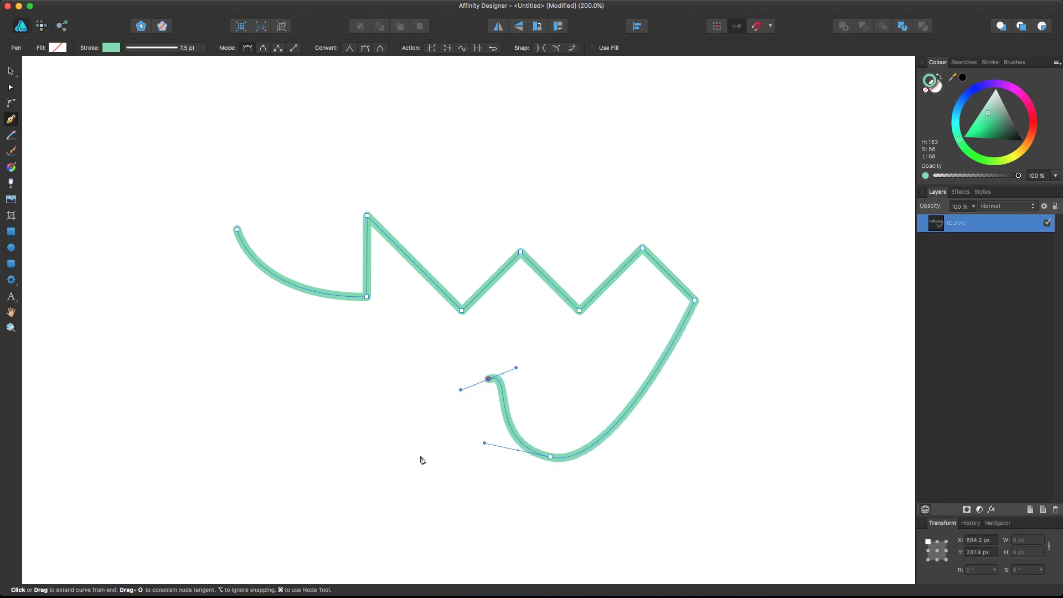
{"action": "left_click_drag", "start_coordinate": [421, 456], "coordinate": [367, 458]}
{"action": "left_click_drag", "start_coordinate": [357, 407], "coordinate": [294, 419]}
{"action": "left_click", "coordinate": [306, 490]}
{"action": "left_click", "coordinate": [446, 555]}
{"action": "left_click", "coordinate": [651, 526]}
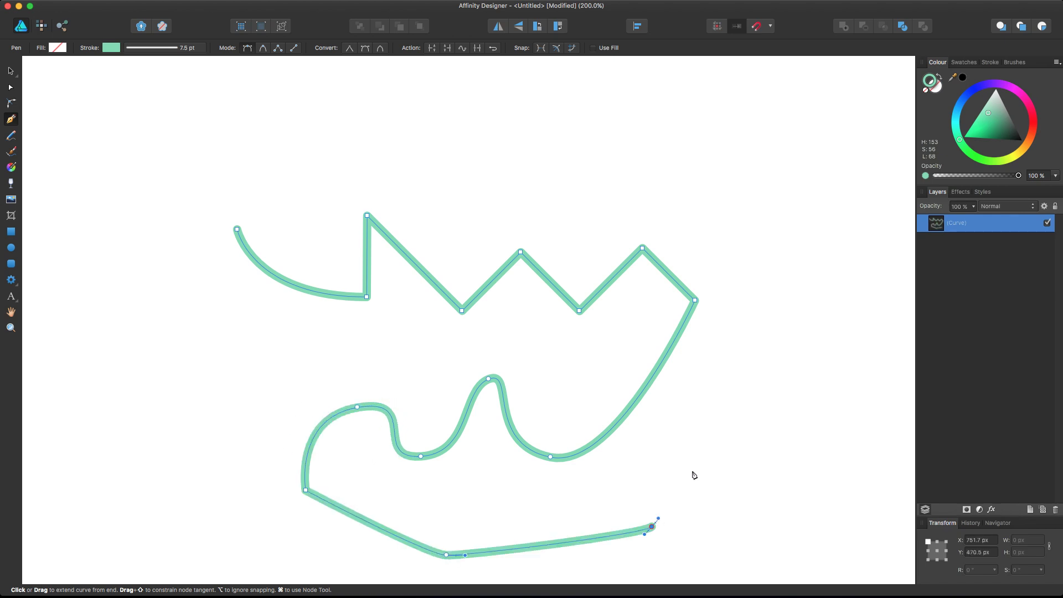
Step: Continue the curve up the right side in winding bends, and lead it back above the zigzag's last peak
{"action": "left_click", "coordinate": [692, 445]}
{"action": "left_click_drag", "start_coordinate": [695, 390], "coordinate": [712, 387]}
{"action": "left_click_drag", "start_coordinate": [795, 378], "coordinate": [739, 291]}
{"action": "left_click_drag", "start_coordinate": [756, 271], "coordinate": [757, 252]}
{"action": "left_click", "coordinate": [740, 230]}
{"action": "left_click", "coordinate": [670, 224]}
{"action": "left_click_drag", "start_coordinate": [619, 182], "coordinate": [582, 173]}
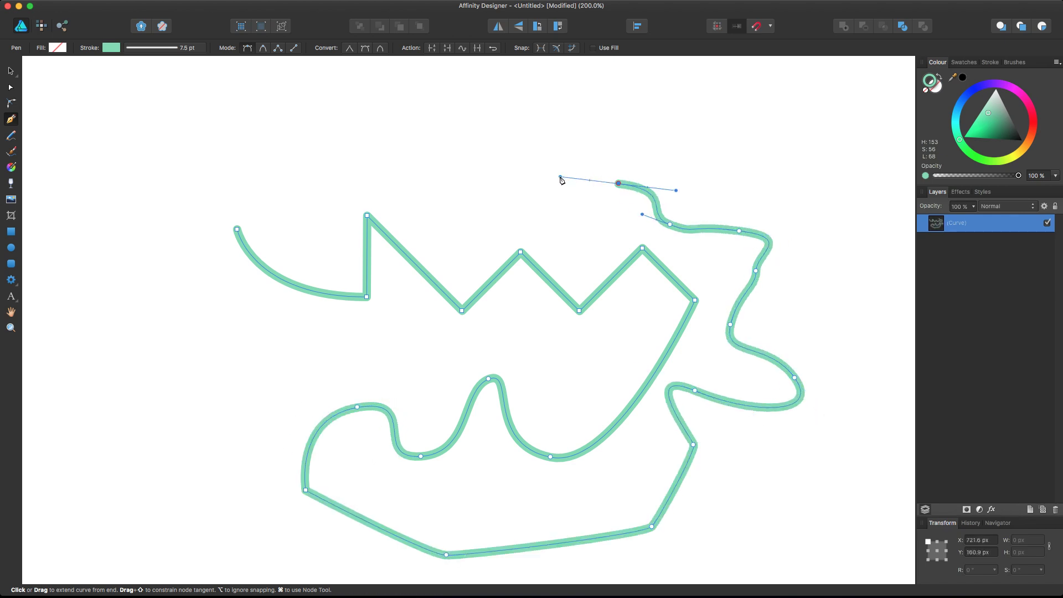
Step: Add a left-hand loop above the zigzag, and extend the curve into a narrow pointed bend near the top of the page
{"action": "left_click", "coordinate": [535, 220]}
{"action": "left_click_drag", "start_coordinate": [460, 217], "coordinate": [458, 194]}
{"action": "left_click_drag", "start_coordinate": [613, 122], "coordinate": [622, 128]}
{"action": "left_click", "coordinate": [706, 121]}
{"action": "left_click_drag", "start_coordinate": [601, 82], "coordinate": [591, 82]}
{"action": "left_click", "coordinate": [558, 81]}
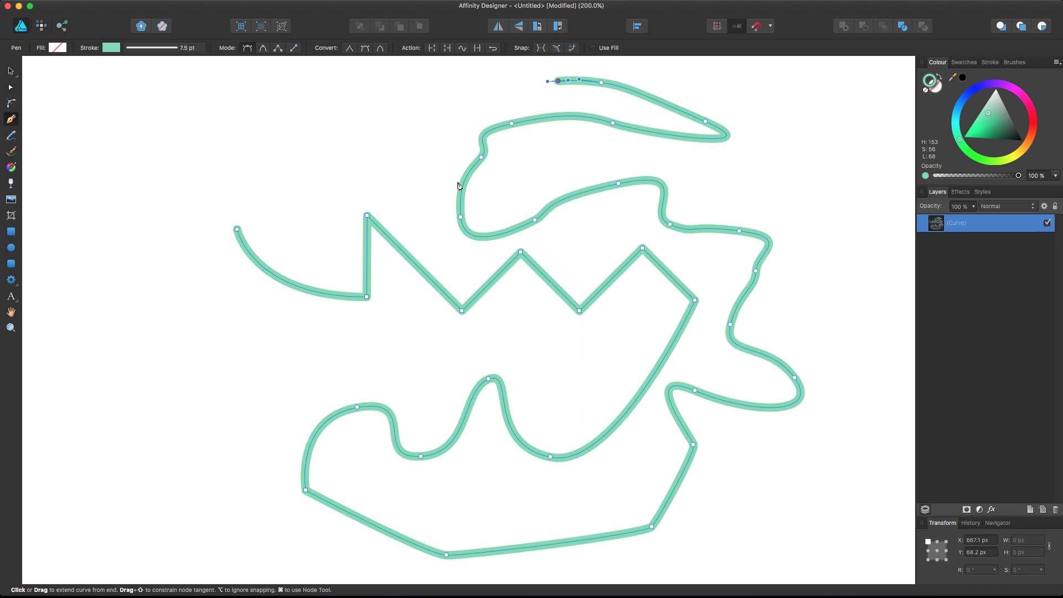
Step: Extend the curve down around the outer right side of the drawing, and close it to its starting node
{"action": "left_click", "coordinate": [700, 158]}
{"action": "left_click", "coordinate": [788, 204]}
{"action": "left_click", "coordinate": [854, 231]}
{"action": "left_click_drag", "start_coordinate": [849, 319], "coordinate": [835, 329]}
{"action": "left_click", "coordinate": [796, 323]}
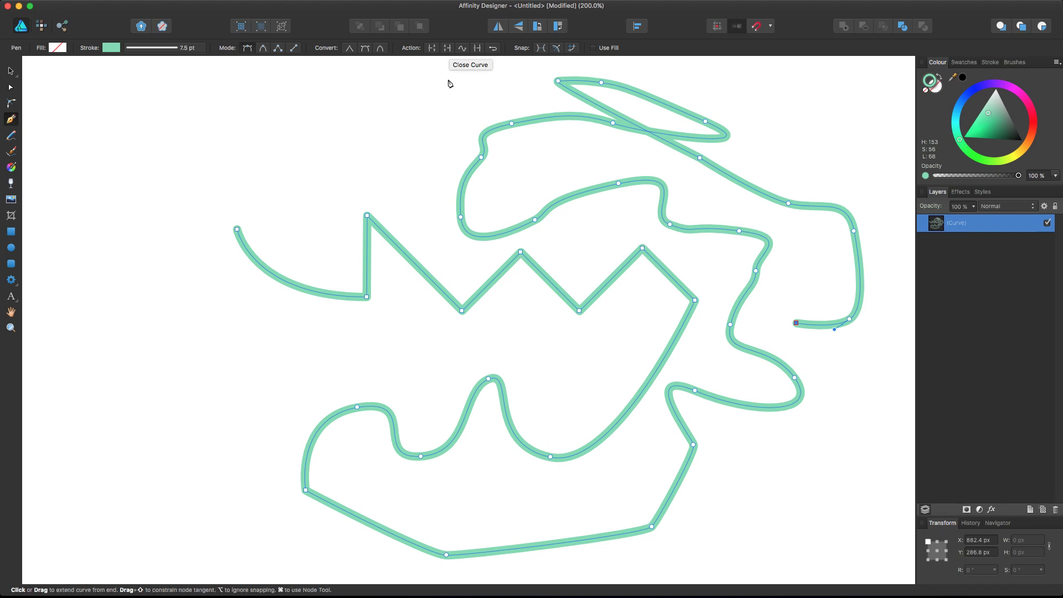
{"action": "left_click", "coordinate": [447, 49]}
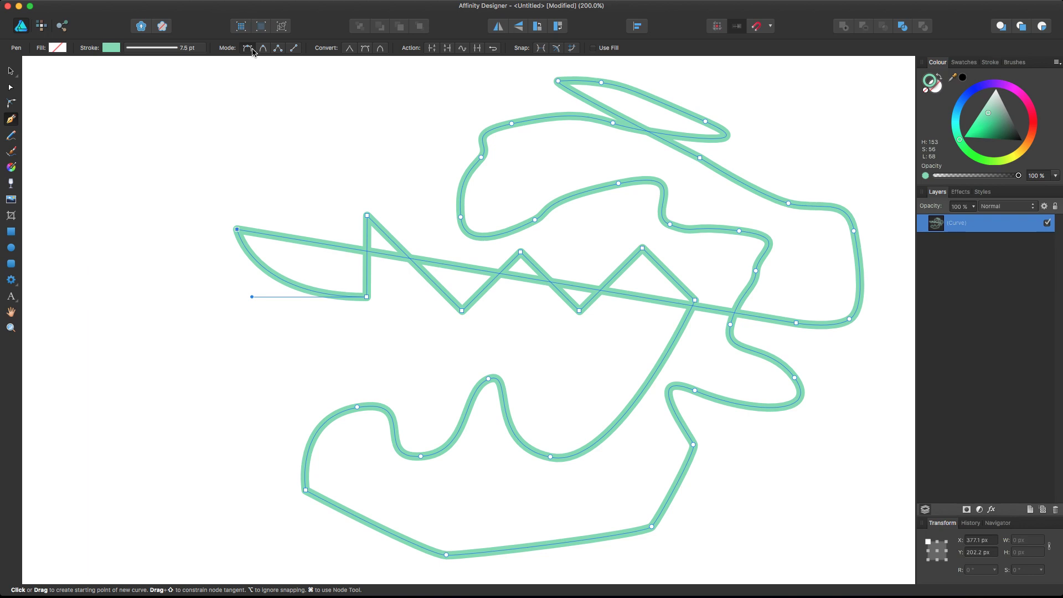
Step: Select the sharp node at the end of the first arc with the Node tool and convert it to smooth
{"action": "left_click", "coordinate": [11, 88]}
{"action": "left_click", "coordinate": [367, 297]}
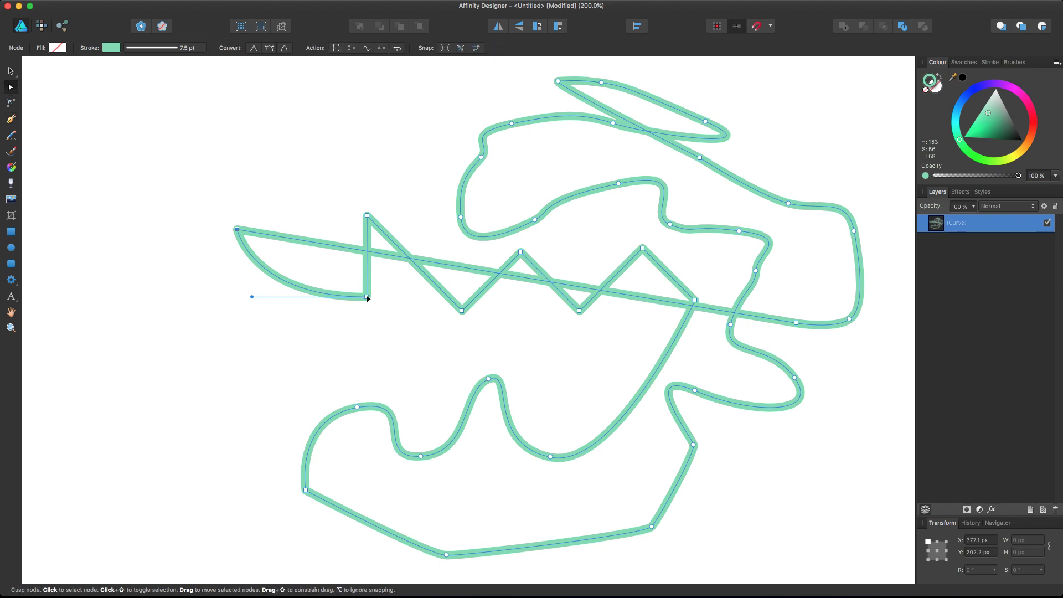
{"action": "left_click", "coordinate": [269, 50]}
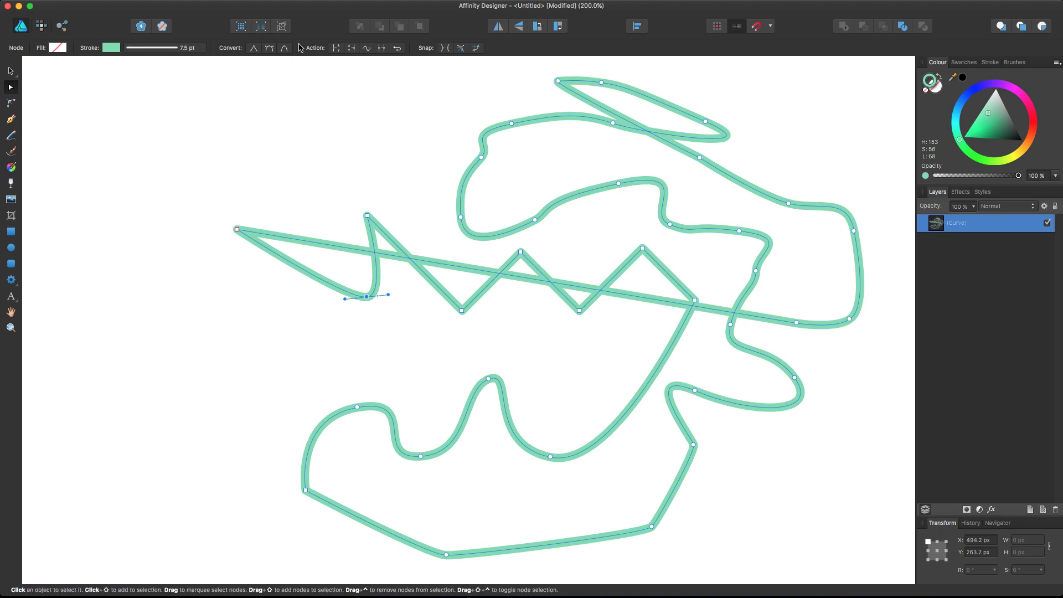
Step: Select the node at the zigzag's first peak, switch to the Move tool, and delete the whole closed curve
{"action": "left_click", "coordinate": [368, 216]}
{"action": "left_click", "coordinate": [10, 72]}
{"action": "key", "text": "Delete"}
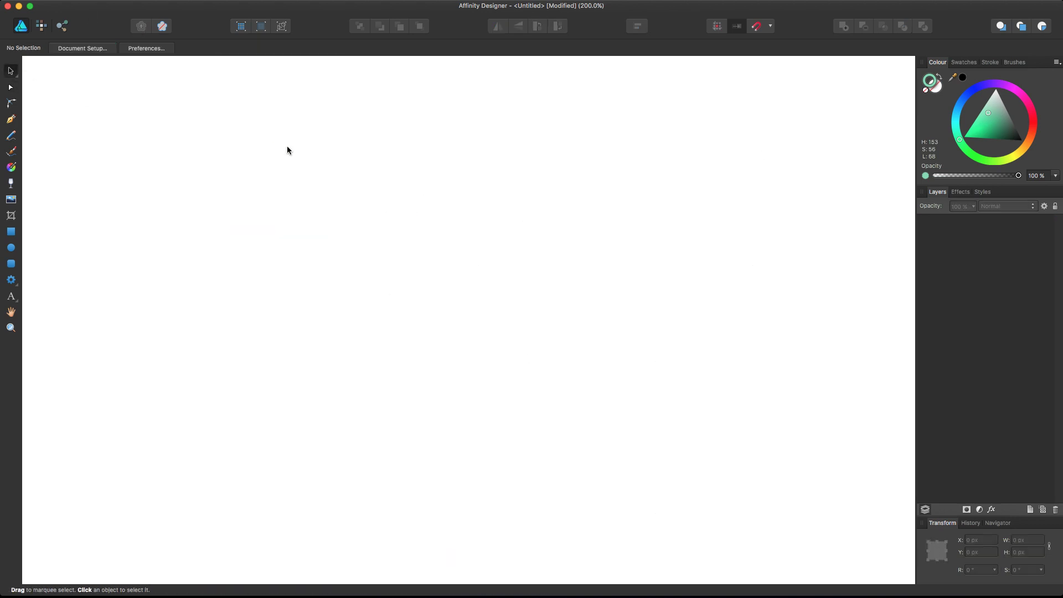
Step: Draw a new wavy pen curve with two rounded humps of even height, giving each peak and valley node horizontal handles
{"action": "key", "text": "p"}
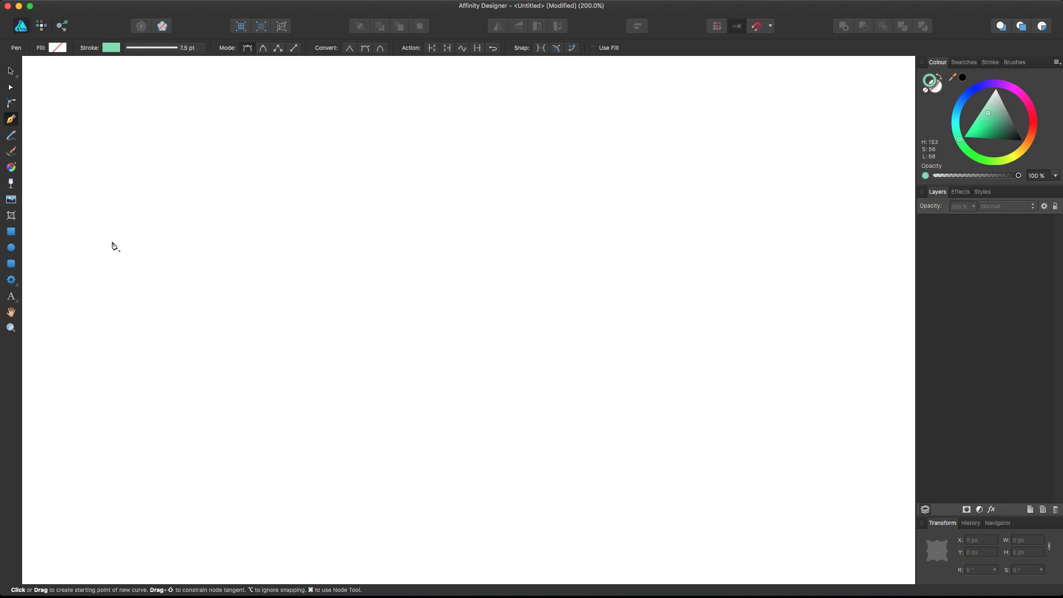
{"action": "left_click", "coordinate": [95, 260]}
{"action": "left_click_drag", "start_coordinate": [144, 191], "coordinate": [207, 191]}
{"action": "left_click_drag", "start_coordinate": [213, 260], "coordinate": [281, 261]}
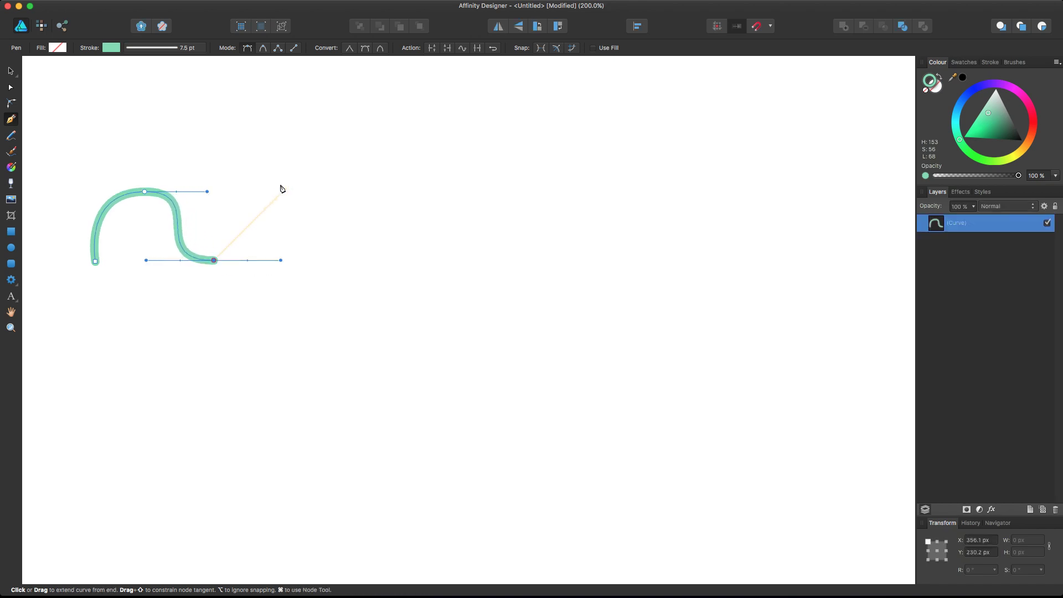
{"action": "left_click_drag", "start_coordinate": [281, 193], "coordinate": [357, 194]}
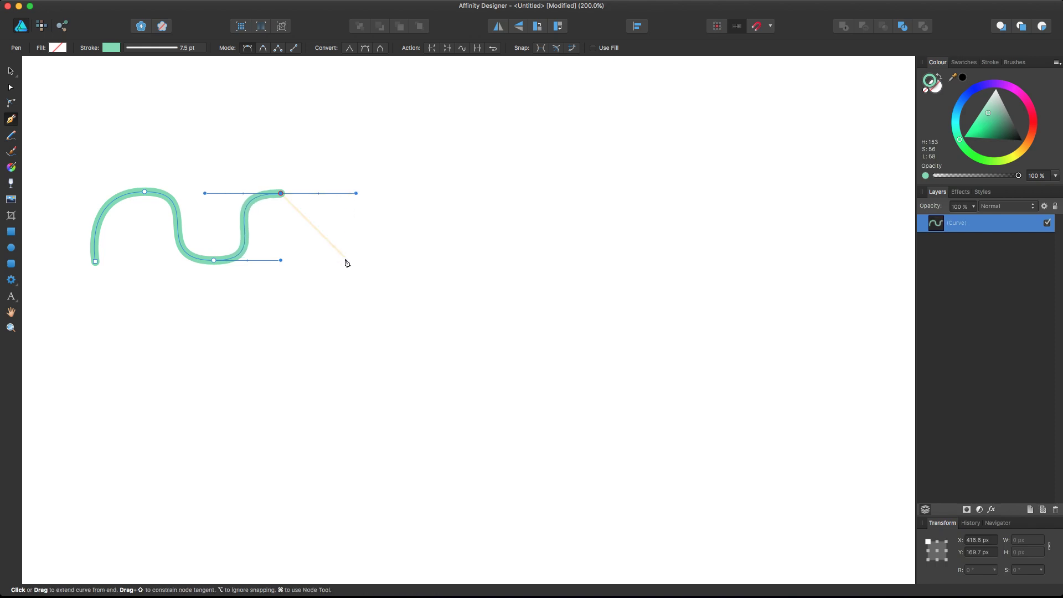
{"action": "left_click_drag", "start_coordinate": [343, 256], "coordinate": [415, 257]}
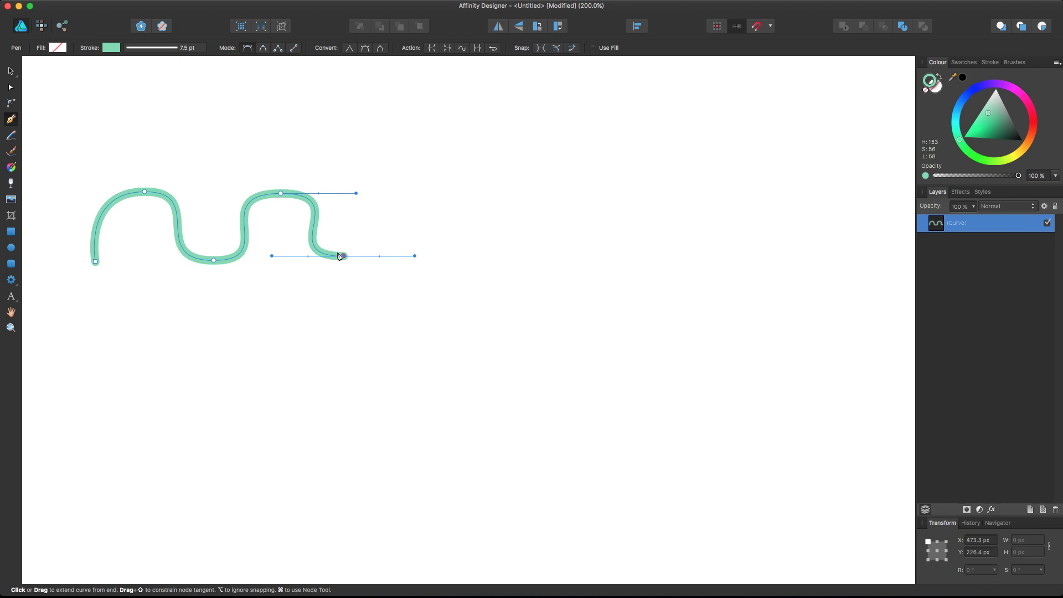
Step: Continue the wavy curve with an arc up to a sharp peak and a zigzag of five straight segments
{"action": "left_click", "coordinate": [424, 194]}
{"action": "left_click", "coordinate": [487, 260]}
{"action": "left_click", "coordinate": [530, 193]}
{"action": "left_click", "coordinate": [562, 265]}
{"action": "left_click", "coordinate": [625, 204]}
{"action": "left_click", "coordinate": [660, 259]}
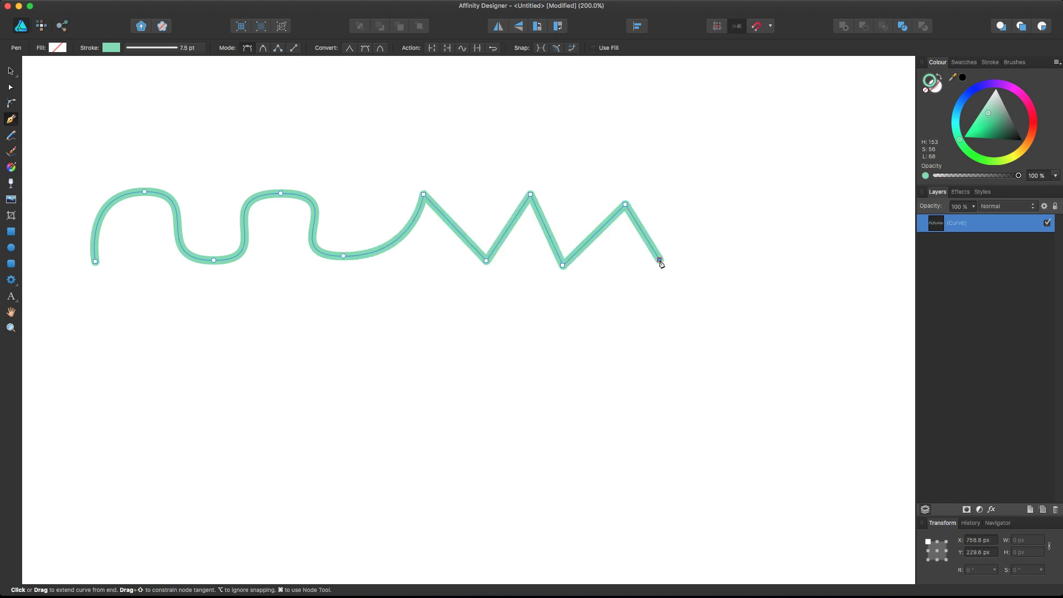
Step: Extend the curve from the zigzag's end back leftward underneath it, around a bend, and rightward again
{"action": "left_click", "coordinate": [608, 296]}
{"action": "left_click", "coordinate": [530, 308]}
{"action": "left_click", "coordinate": [467, 296]}
{"action": "left_click", "coordinate": [424, 322]}
{"action": "left_click", "coordinate": [434, 359]}
{"action": "left_click", "coordinate": [510, 365]}
{"action": "left_click", "coordinate": [582, 362]}
{"action": "left_click_drag", "start_coordinate": [638, 342], "coordinate": [656, 332]}
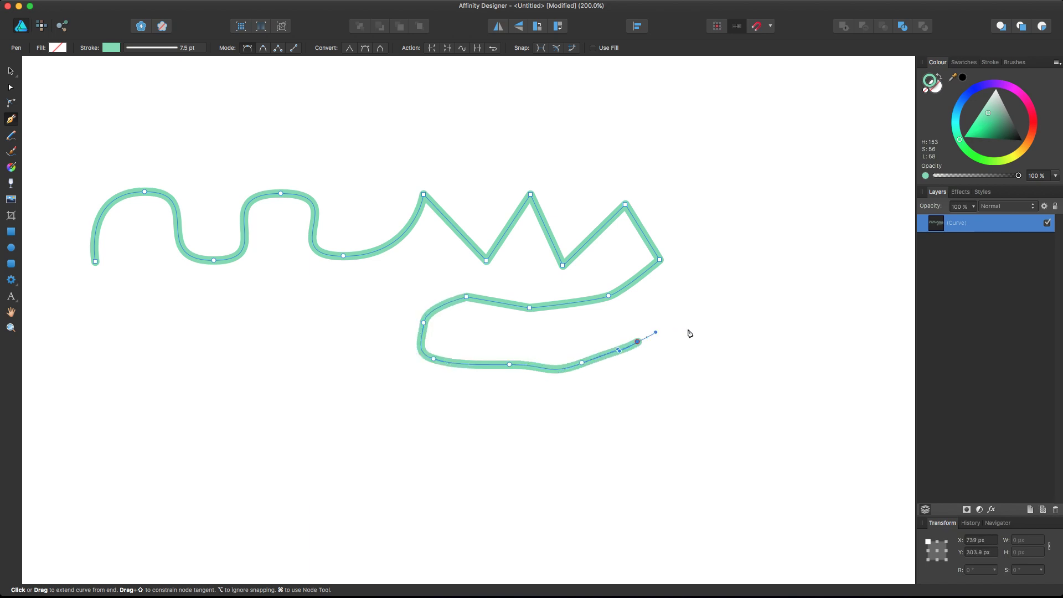
Step: Continue the curve over a rounded bend at the right and back leftward along a lower sweep
{"action": "left_click", "coordinate": [688, 329]}
{"action": "left_click", "coordinate": [754, 345]}
{"action": "left_click", "coordinate": [753, 363]}
{"action": "left_click", "coordinate": [728, 386]}
{"action": "left_click", "coordinate": [693, 405]}
{"action": "left_click_drag", "start_coordinate": [657, 414], "coordinate": [634, 416]}
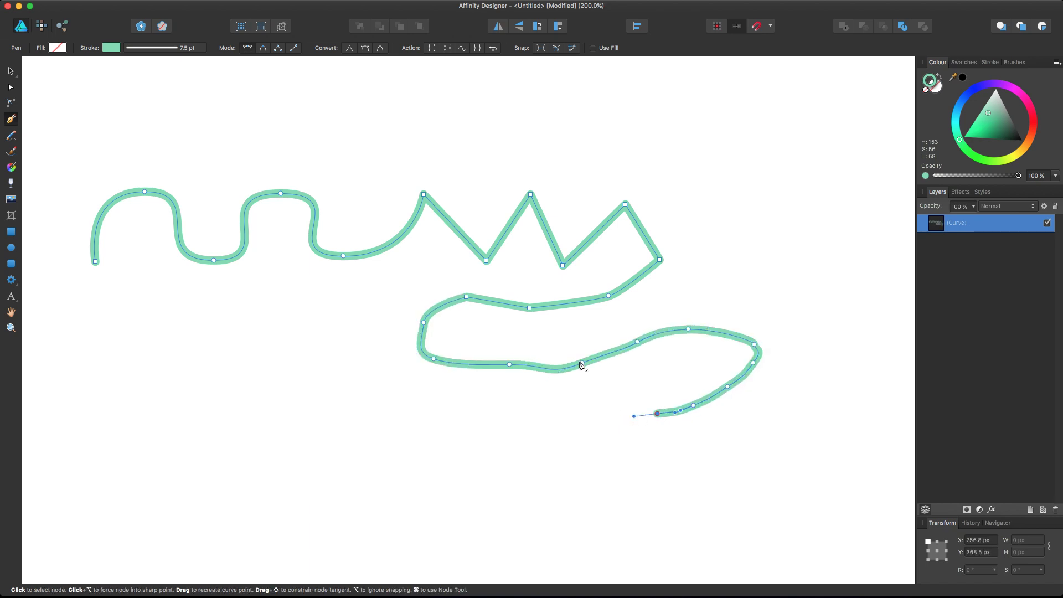
{"action": "left_click_drag", "start_coordinate": [566, 424], "coordinate": [525, 425]}
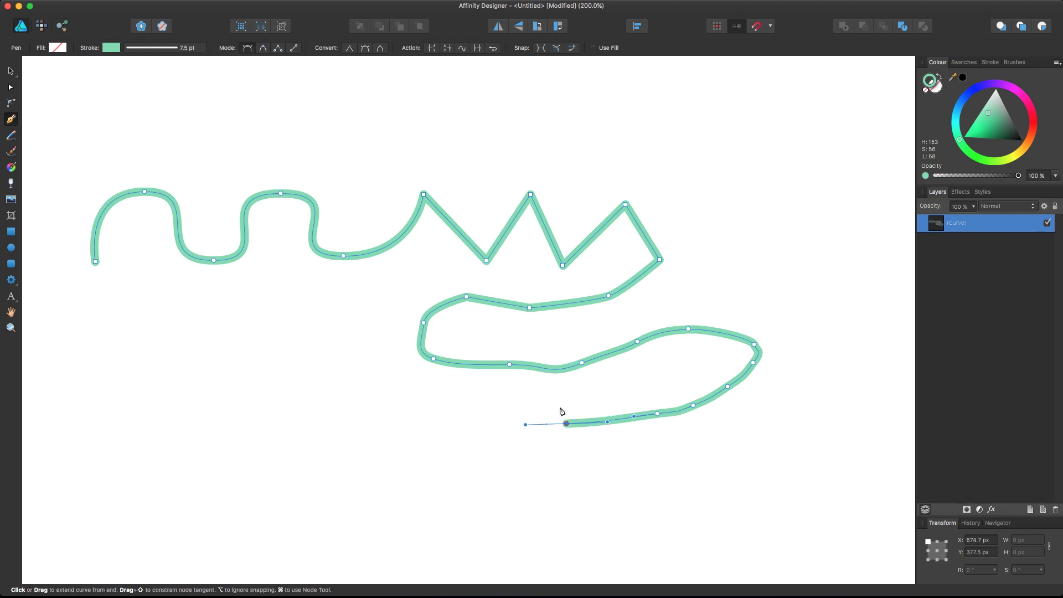
Step: Remove the curve's nodes one by one from its end back to the first sharp peak after the second hump
{"action": "key", "text": "BackSpace"}
{"action": "key", "text": "BackSpace"}
{"action": "key", "text": "BackSpace"}
{"action": "key", "text": "BackSpace"}
{"action": "key", "text": "BackSpace"}
{"action": "key", "text": "BackSpace"}
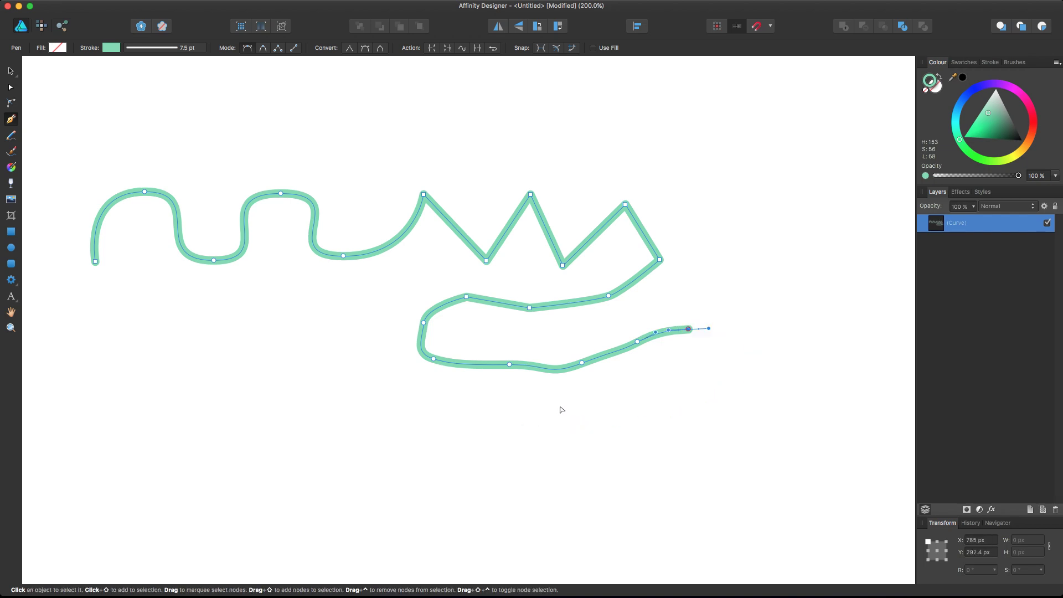
{"action": "key", "text": "BackSpace"}
{"action": "key", "text": "BackSpace"}
{"action": "key", "text": "BackSpace"}
{"action": "key", "text": "BackSpace"}
{"action": "key", "text": "BackSpace"}
{"action": "key", "text": "BackSpace"}
{"action": "key", "text": "BackSpace"}
{"action": "key", "text": "BackSpace"}
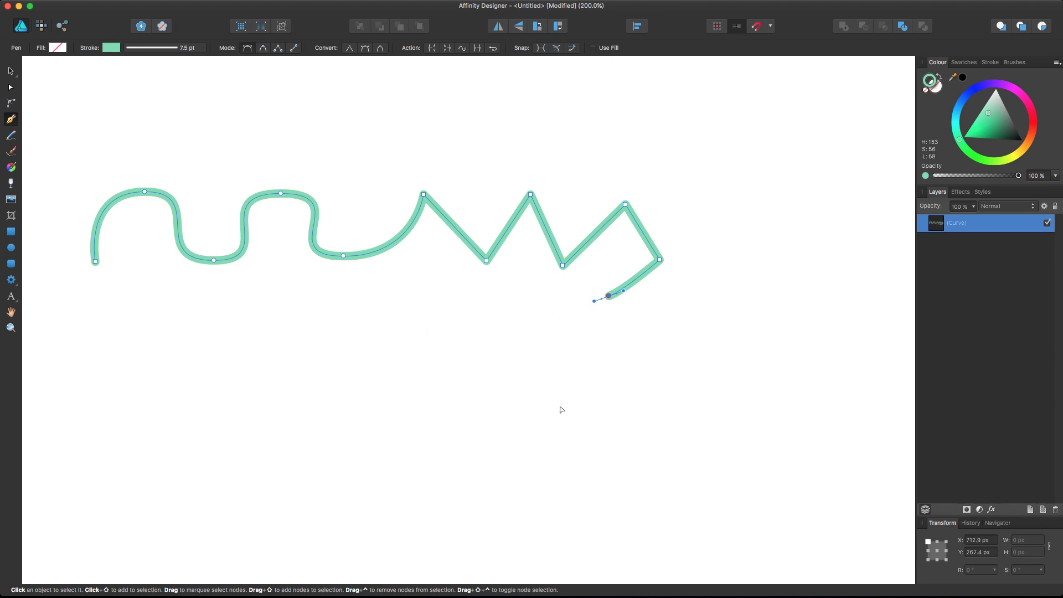
{"action": "key", "text": "BackSpace"}
{"action": "key", "text": "BackSpace"}
{"action": "key", "text": "BackSpace"}
{"action": "key", "text": "BackSpace"}
{"action": "key", "text": "BackSpace"}
{"action": "key", "text": "BackSpace"}
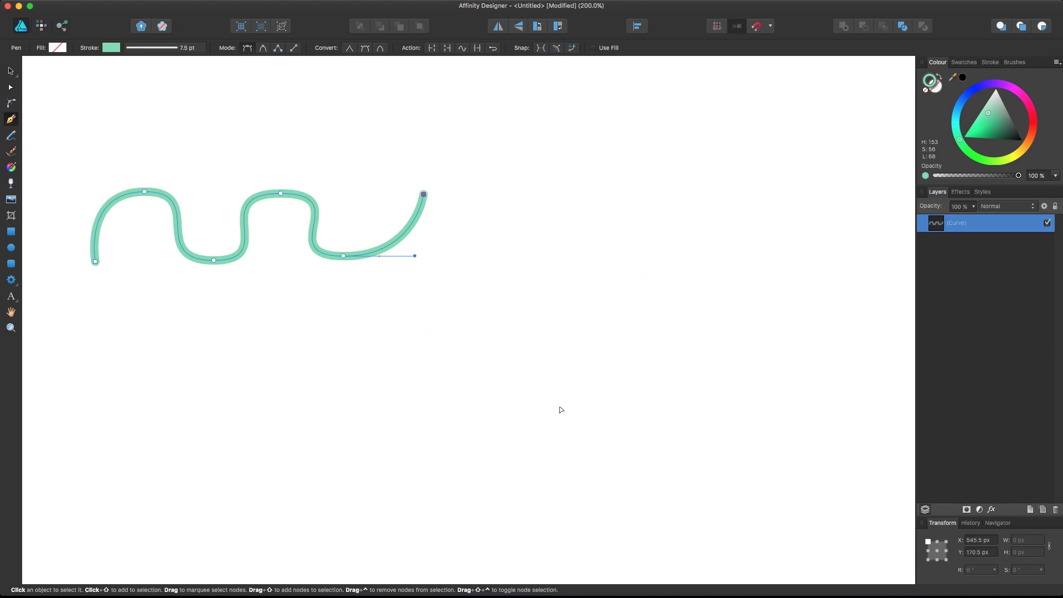
{"action": "left_click_drag", "start_coordinate": [491, 249], "coordinate": [538, 258]}
{"action": "key", "text": "BackSpace"}
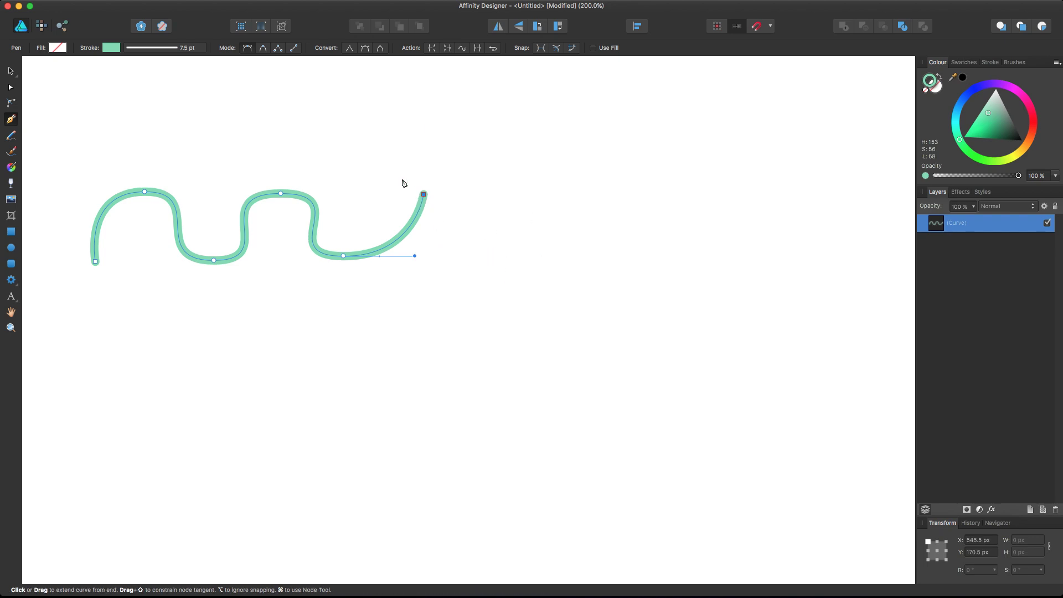
Step: Set the Pen Tool to Polygon mode and extend the curve from its peak with a zigzag of five straight segments
{"action": "left_click", "coordinate": [276, 51]}
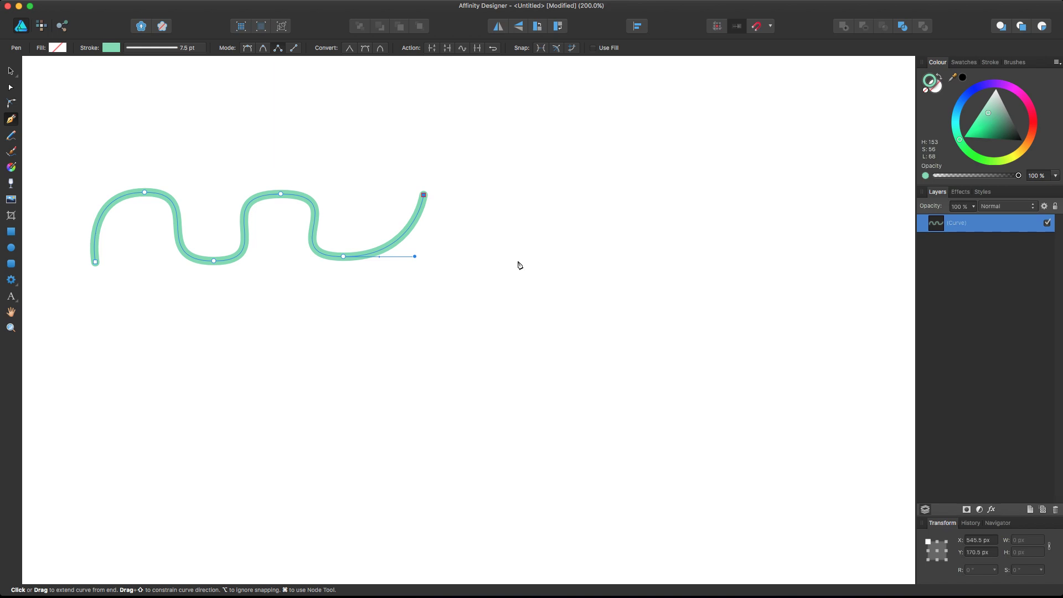
{"action": "left_click", "coordinate": [492, 257]}
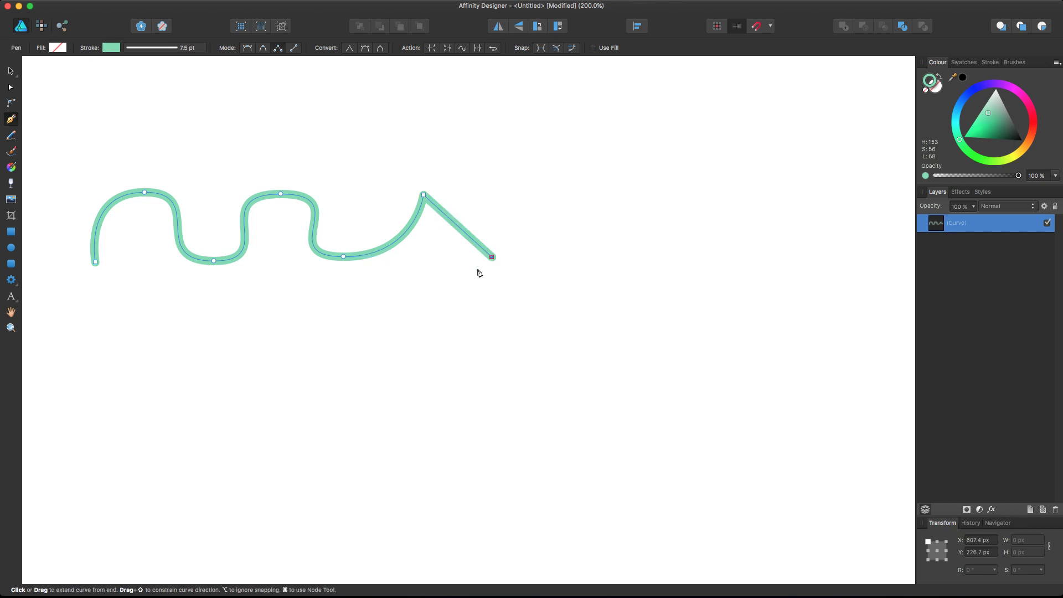
{"action": "mouse_move", "coordinate": [575, 195]}
{"action": "left_mouse_down"}
{"action": "mouse_move", "coordinate": [637, 196]}
{"action": "mouse_move", "coordinate": [535, 193]}
{"action": "mouse_move", "coordinate": [579, 194]}
{"action": "mouse_move", "coordinate": [550, 196]}
{"action": "mouse_move", "coordinate": [559, 198]}
{"action": "left_mouse_up"}
{"action": "left_click", "coordinate": [586, 237]}
{"action": "left_click", "coordinate": [642, 210]}
{"action": "left_click", "coordinate": [660, 247]}
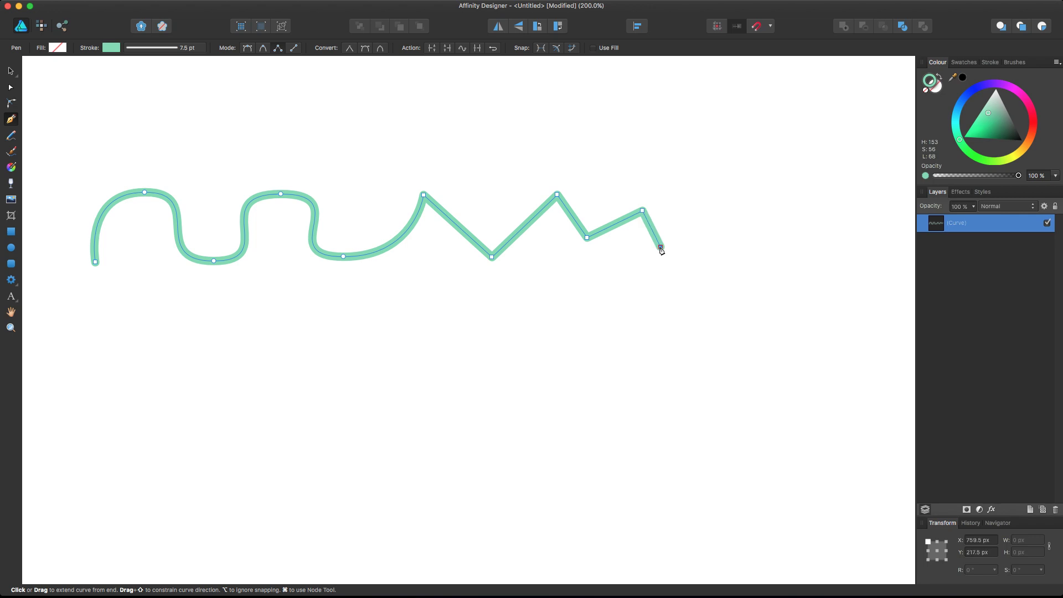
Step: Turn the polygon line around at the right and run it back leftward beneath the zigzag in jagged straight segments
{"action": "left_click", "coordinate": [669, 273]}
{"action": "left_click", "coordinate": [625, 295]}
{"action": "left_click", "coordinate": [555, 272]}
{"action": "left_click", "coordinate": [541, 315]}
{"action": "left_click", "coordinate": [452, 291]}
{"action": "left_click", "coordinate": [443, 334]}
{"action": "left_click", "coordinate": [402, 302]}
{"action": "left_click", "coordinate": [373, 373]}
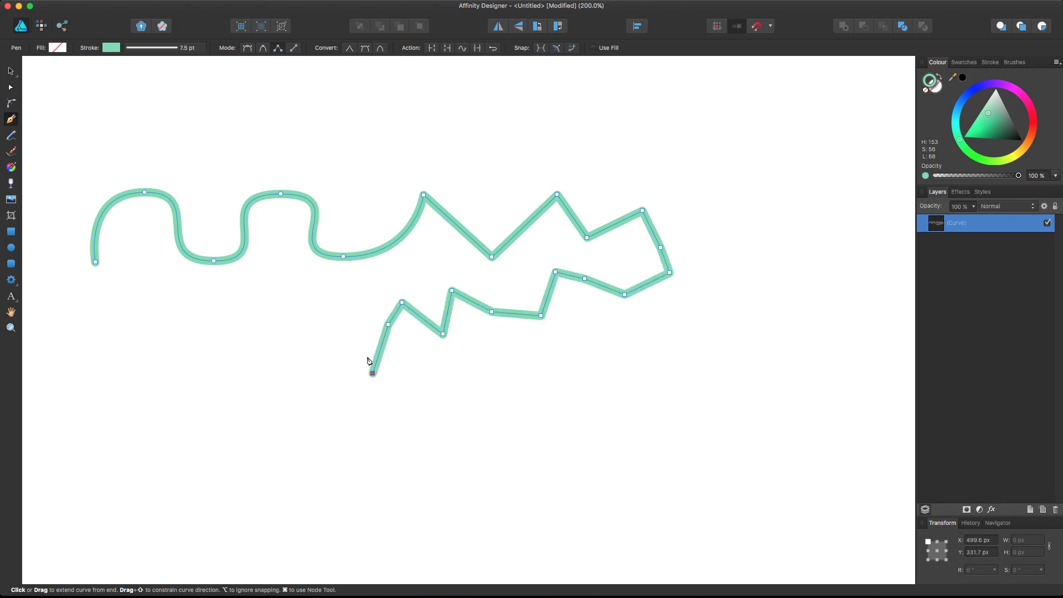
Step: Continue the jagged straight segments leftward beneath the two humps, ending just below the curve's starting node
{"action": "left_click", "coordinate": [338, 318]}
{"action": "left_click", "coordinate": [312, 347]}
{"action": "left_click", "coordinate": [300, 268]}
{"action": "left_click", "coordinate": [273, 360]}
{"action": "left_click", "coordinate": [238, 356]}
{"action": "left_click", "coordinate": [211, 336]}
{"action": "left_click", "coordinate": [174, 315]}
{"action": "left_click", "coordinate": [164, 392]}
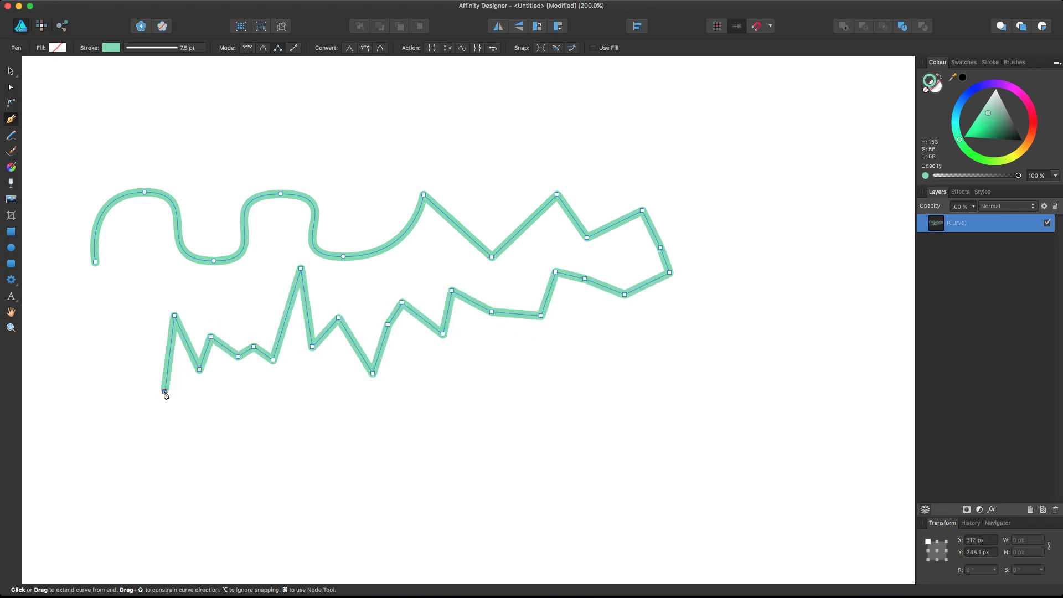
{"action": "left_click", "coordinate": [164, 382]}
{"action": "left_click", "coordinate": [142, 312]}
{"action": "left_click", "coordinate": [129, 367]}
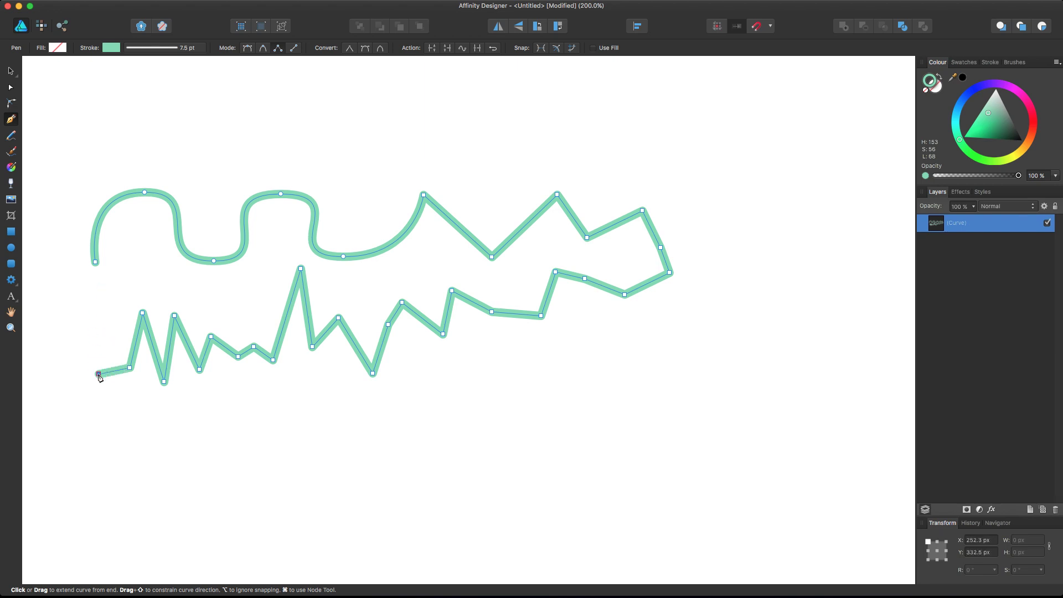
{"action": "left_click", "coordinate": [103, 327]}
Step: Select the whole curve as an object and delete it from the canvas
{"action": "key", "text": "v"}
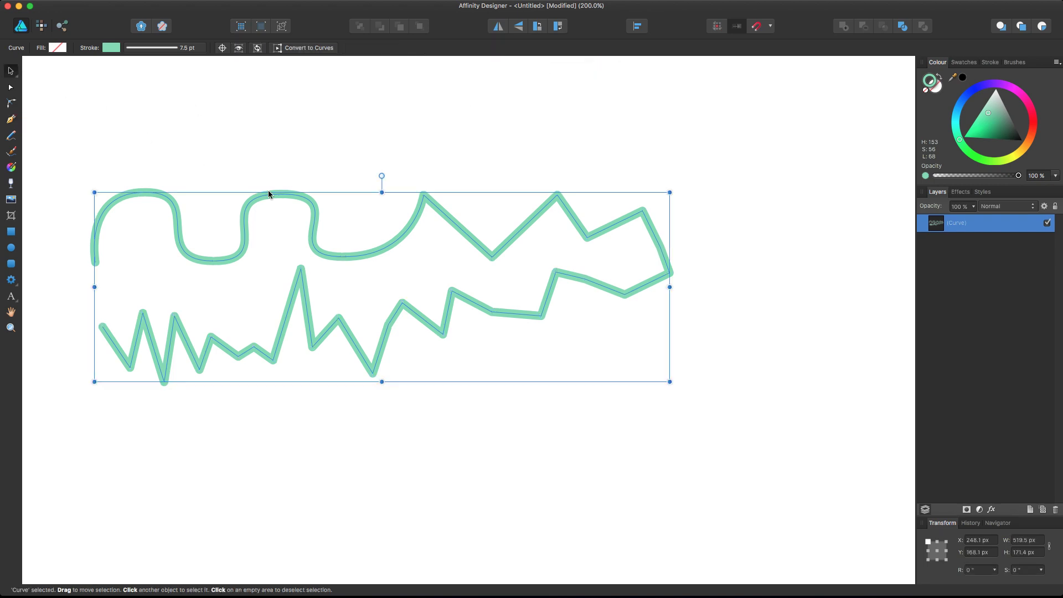
{"action": "key", "text": "Delete"}
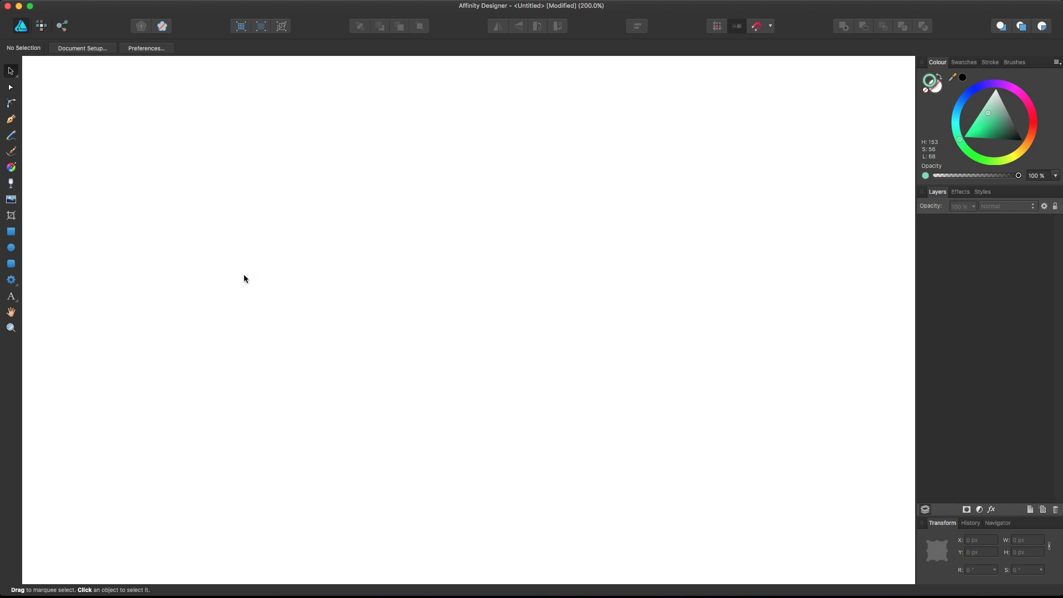
Step: Draw a cog about 212 px wide and high with the Cog Tool and move it toward the upper middle of the canvas
{"action": "mouse_move", "coordinate": [11, 280]}
{"action": "left_mouse_down"}
{"action": "mouse_move", "coordinate": [53, 283]}
{"action": "mouse_move", "coordinate": [11, 279]}
{"action": "left_mouse_up"}
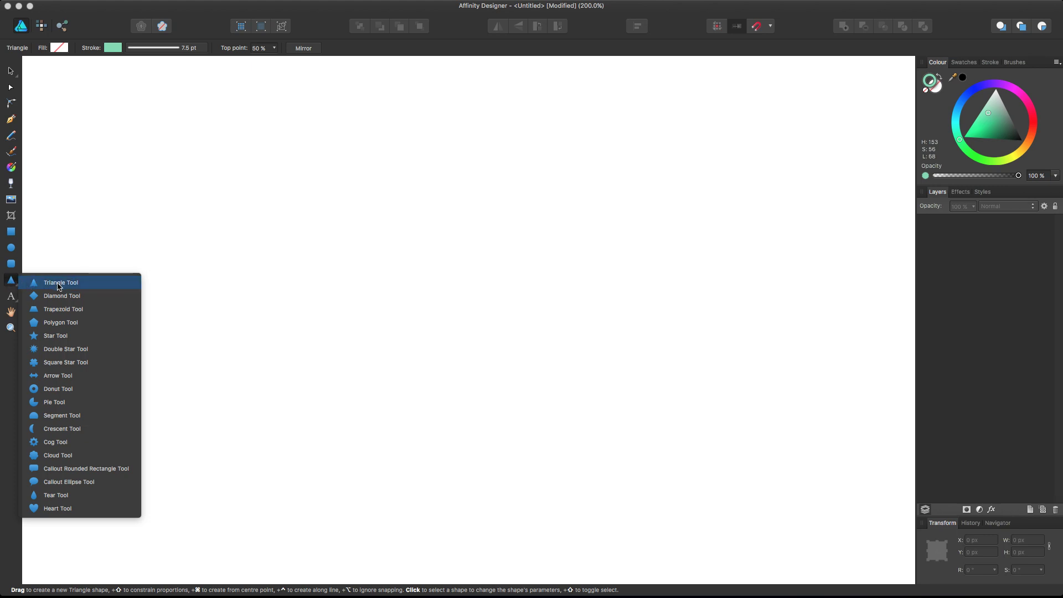
{"action": "left_click", "coordinate": [51, 446]}
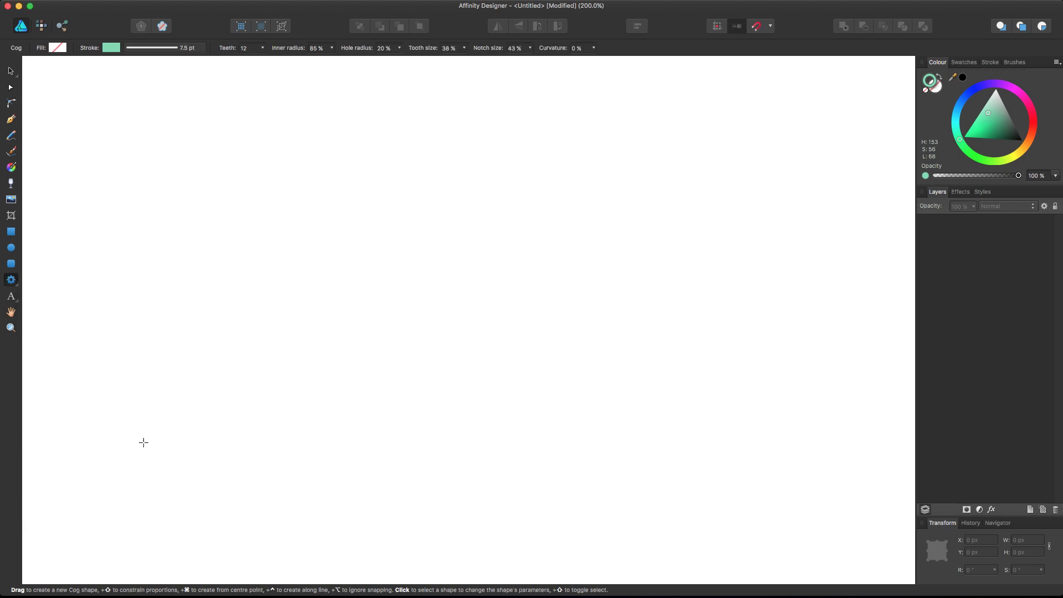
{"action": "left_click_drag", "start_coordinate": [397, 244], "coordinate": [696, 471]}
{"action": "left_click", "coordinate": [15, 72]}
{"action": "left_click_drag", "start_coordinate": [536, 349], "coordinate": [432, 269]}
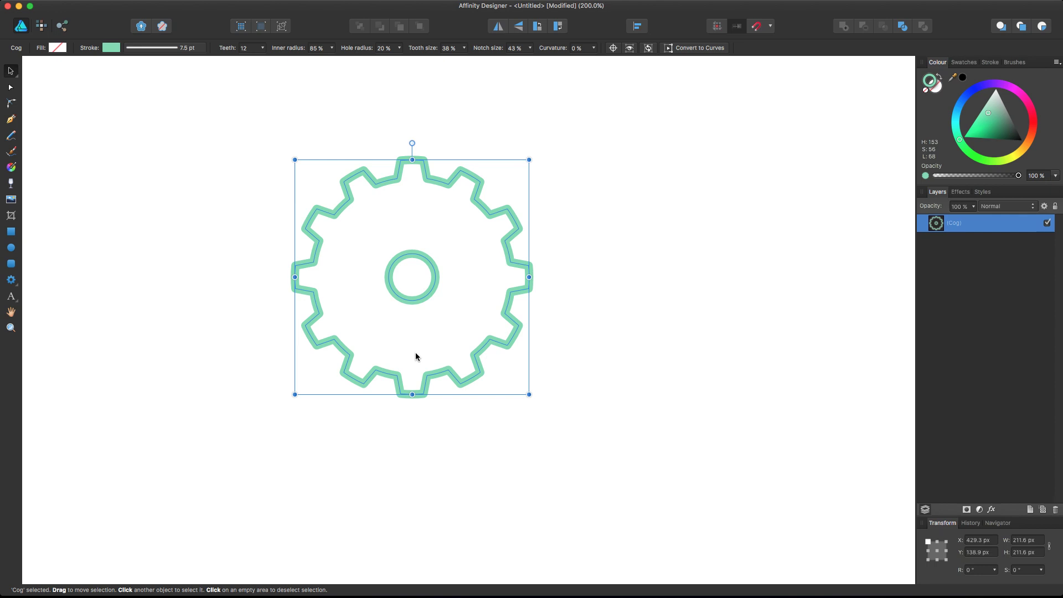
{"action": "scroll", "coordinate": [425, 248], "scroll_direction": "left", "scroll_amount": 1}
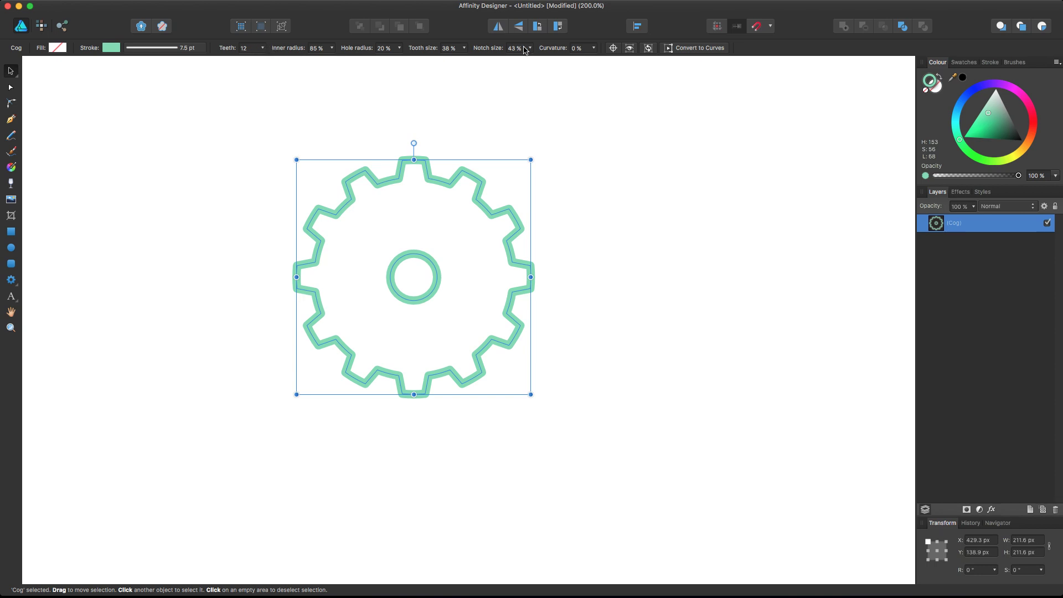
Step: Set the cog's number of teeth to 7
{"action": "left_click", "coordinate": [11, 88]}
{"action": "left_click", "coordinate": [10, 71]}
{"action": "left_click", "coordinate": [262, 48]}
{"action": "mouse_move", "coordinate": [262, 64]}
{"action": "left_mouse_down"}
{"action": "mouse_move", "coordinate": [280, 64]}
{"action": "mouse_move", "coordinate": [251, 64]}
{"action": "left_mouse_up"}
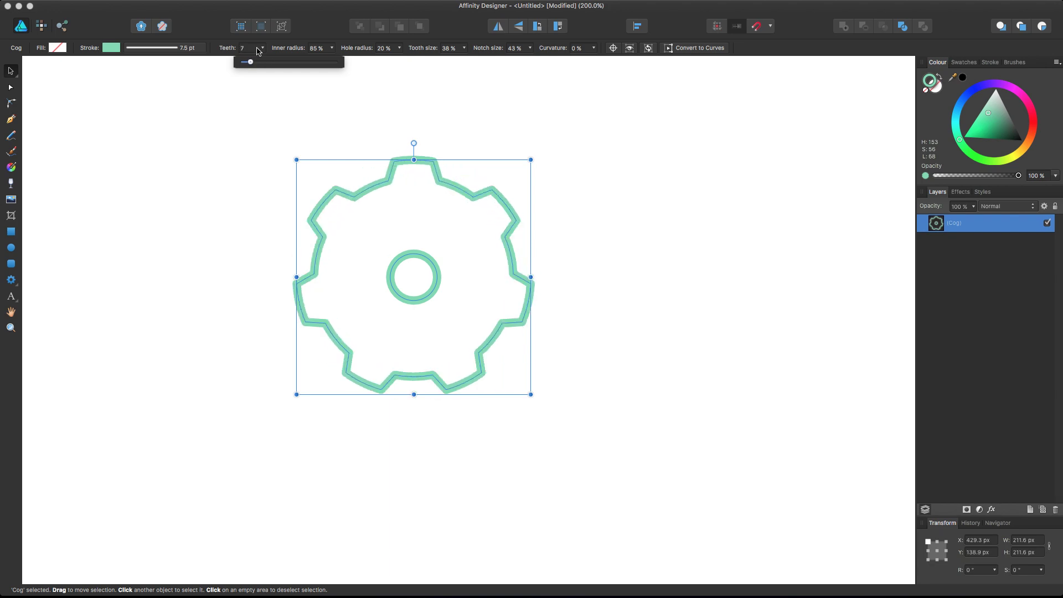
Step: Reshape the cog directly on the canvas, trying 46% for both radii, and finish with inner radius 73% and hole radius 24%
{"action": "left_click", "coordinate": [12, 88]}
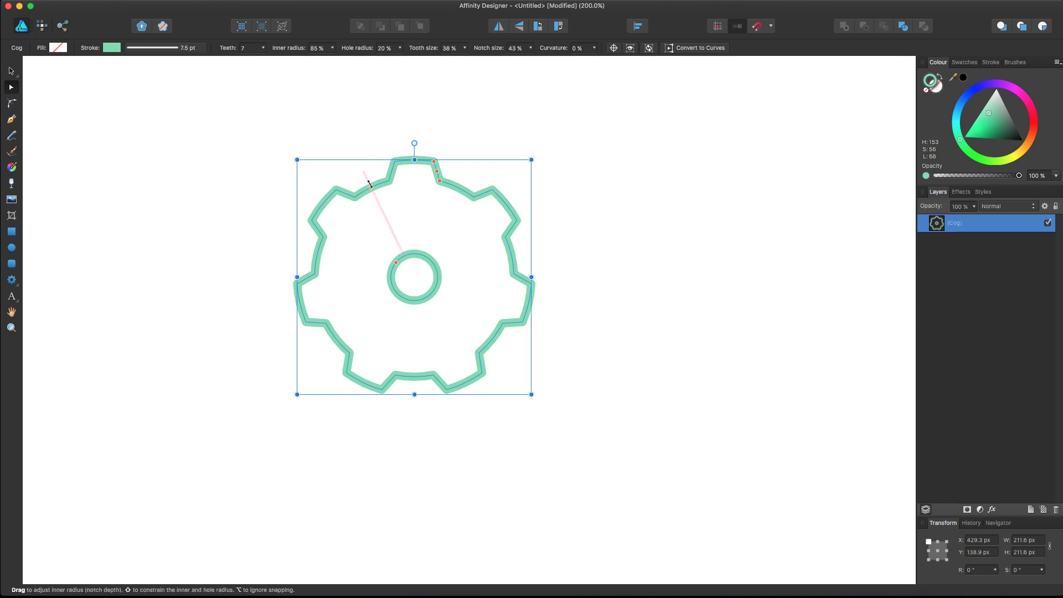
{"action": "mouse_move", "coordinate": [372, 187]}
{"action": "left_mouse_down"}
{"action": "mouse_move", "coordinate": [394, 239]}
{"action": "mouse_move", "coordinate": [374, 194]}
{"action": "mouse_move", "coordinate": [378, 202]}
{"action": "left_mouse_up"}
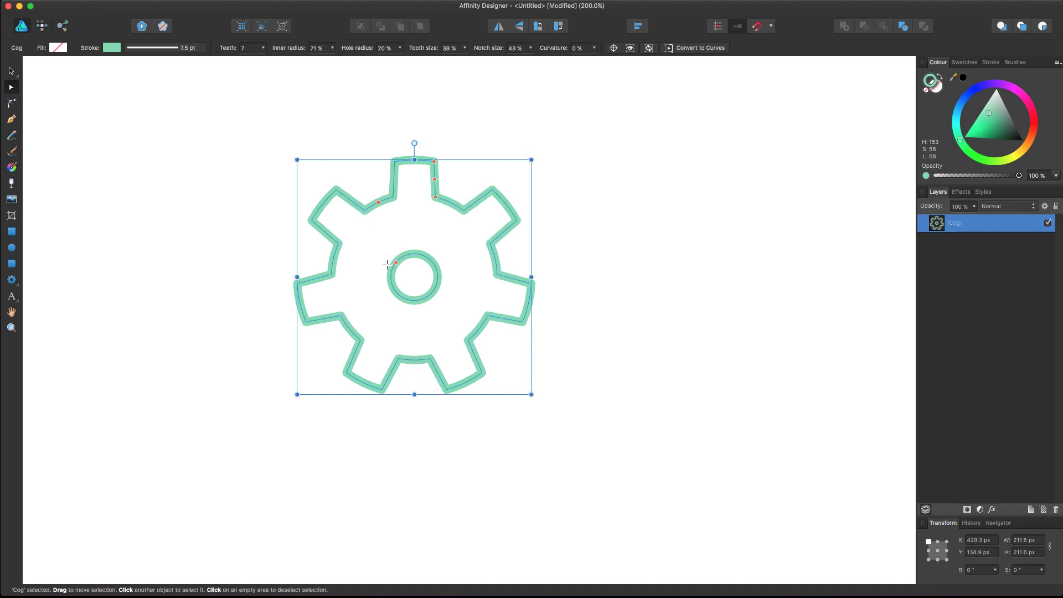
{"action": "mouse_move", "coordinate": [396, 261]}
{"action": "left_mouse_down"}
{"action": "mouse_move", "coordinate": [368, 238]}
{"action": "mouse_move", "coordinate": [388, 257]}
{"action": "left_mouse_up"}
{"action": "left_click_drag", "start_coordinate": [380, 206], "coordinate": [372, 244]}
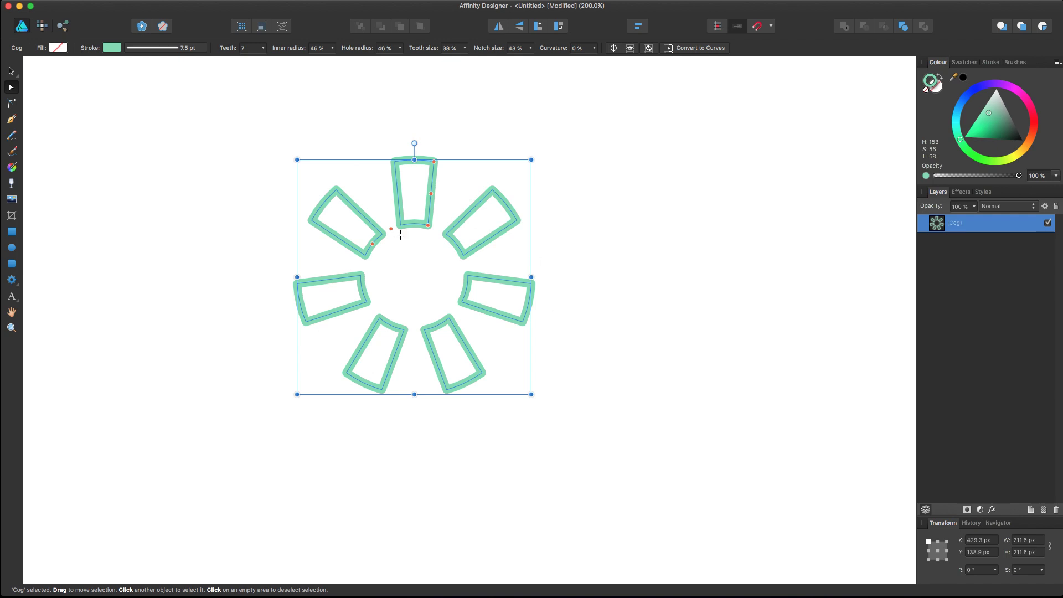
{"action": "left_click_drag", "start_coordinate": [391, 228], "coordinate": [392, 260]}
{"action": "left_click_drag", "start_coordinate": [384, 214], "coordinate": [377, 198]}
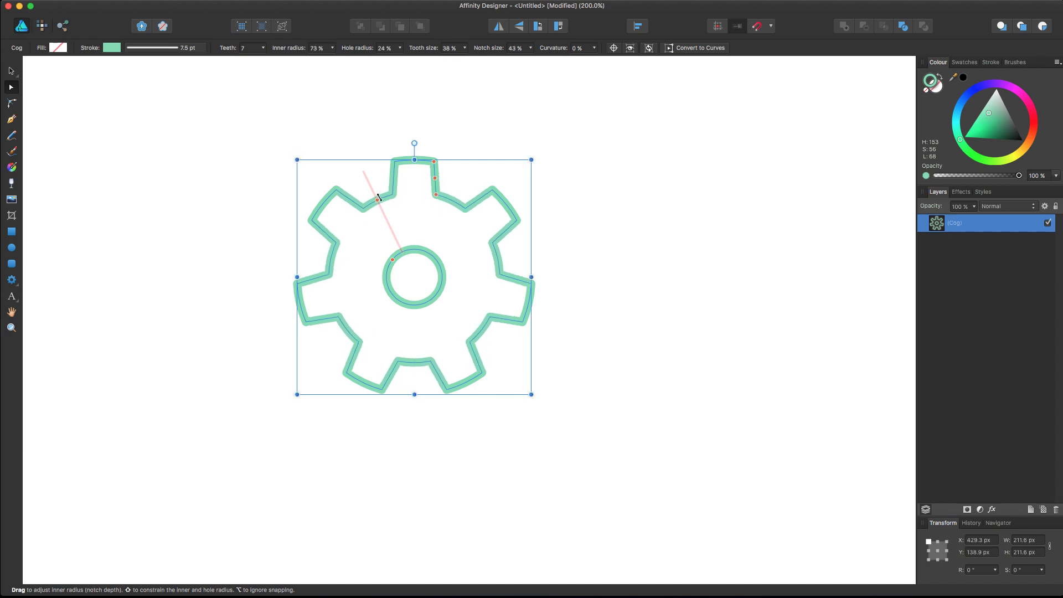
Step: Vary the cog's notch size on the canvas between 0% and 38%, ending at 0% so the notches form points
{"action": "left_click_drag", "start_coordinate": [434, 196], "coordinate": [453, 199]}
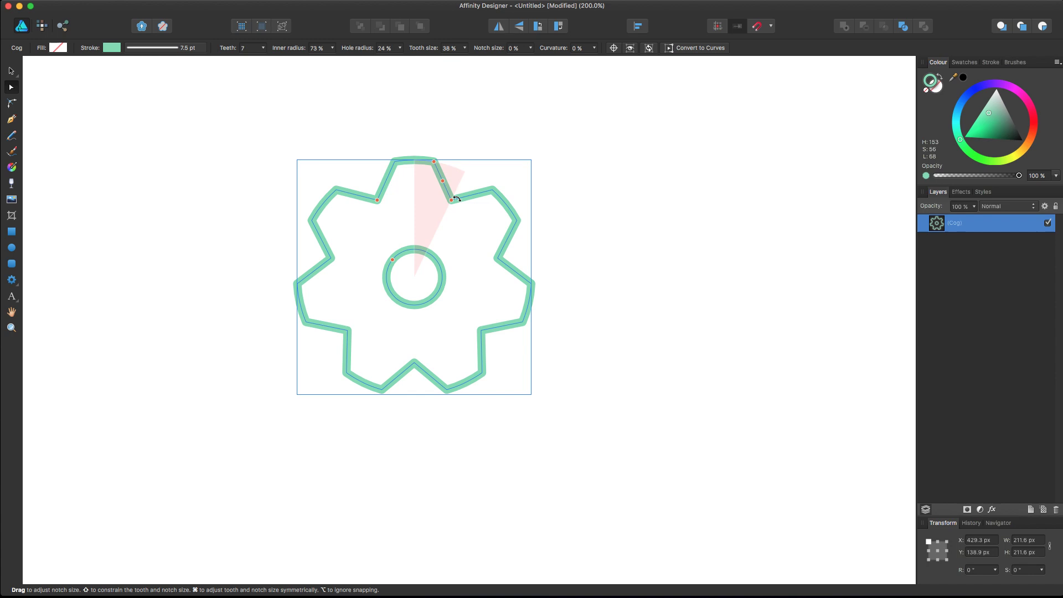
{"action": "left_click_drag", "start_coordinate": [457, 199], "coordinate": [438, 195]}
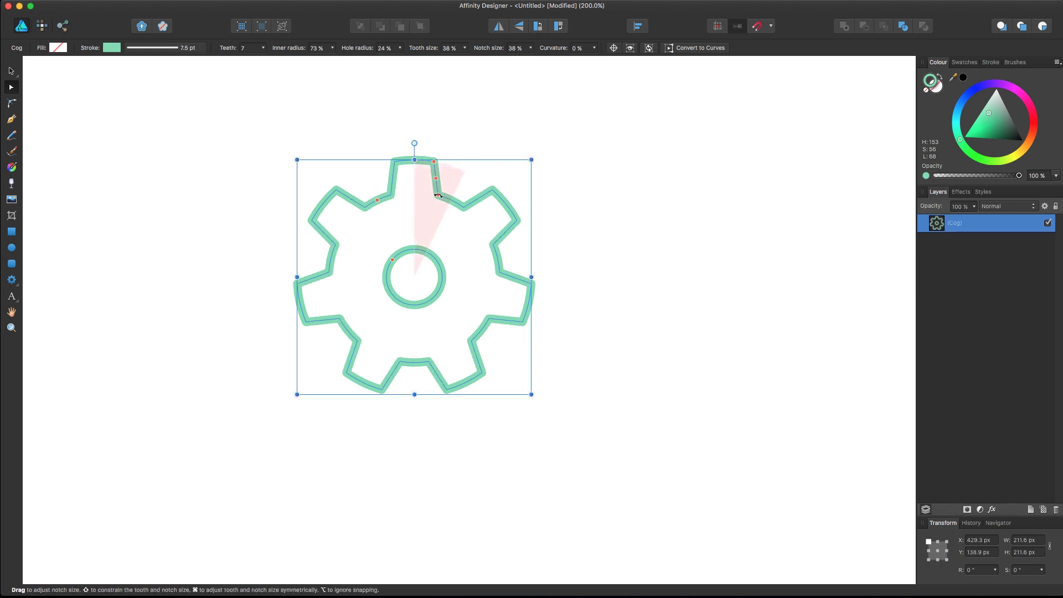
{"action": "left_click_drag", "start_coordinate": [438, 195], "coordinate": [454, 198]}
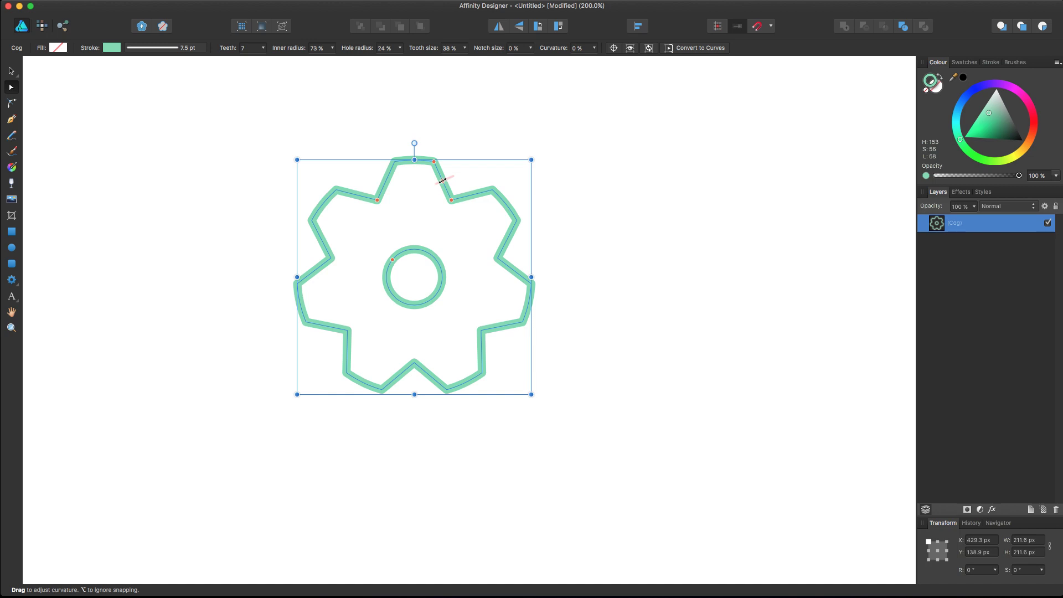
Step: Try tooth curvatures of -61% and 63%, then reset the curvature to 0% and set the notch size to 38%
{"action": "left_click_drag", "start_coordinate": [444, 181], "coordinate": [438, 183]}
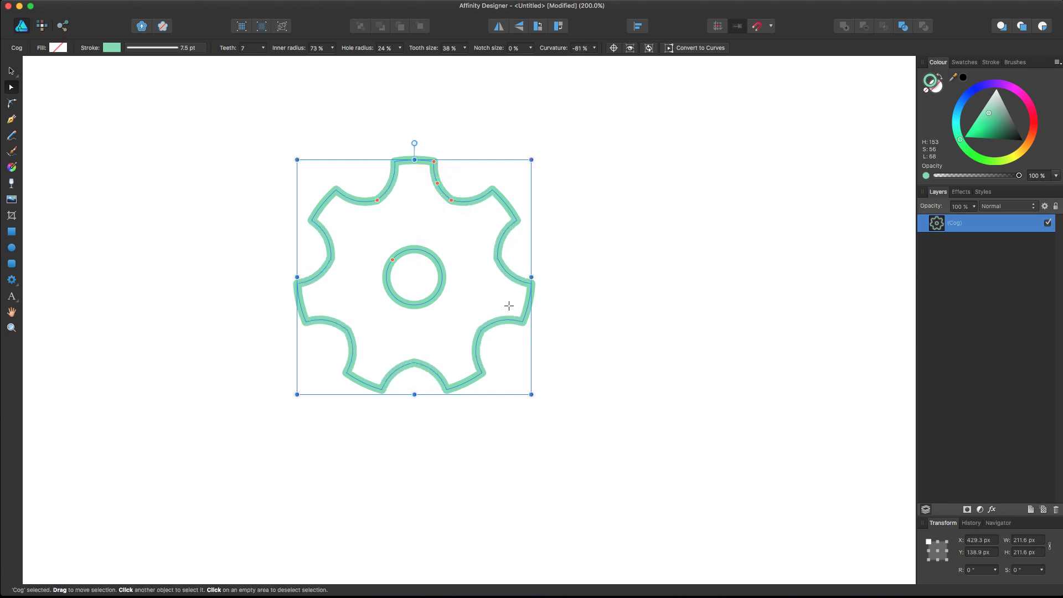
{"action": "left_click_drag", "start_coordinate": [438, 183], "coordinate": [449, 178]}
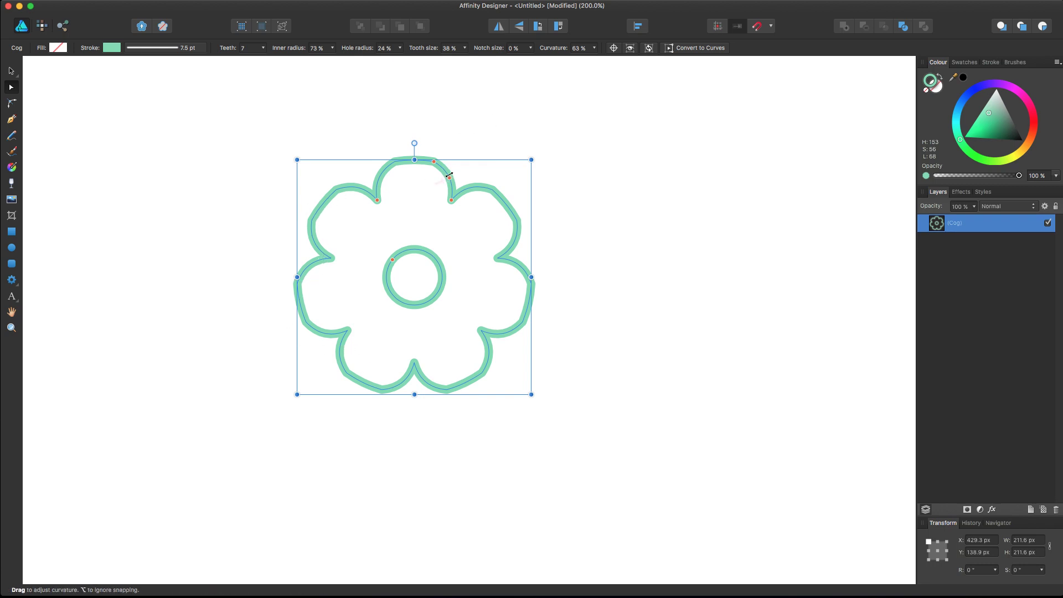
{"action": "left_click_drag", "start_coordinate": [451, 178], "coordinate": [438, 194]}
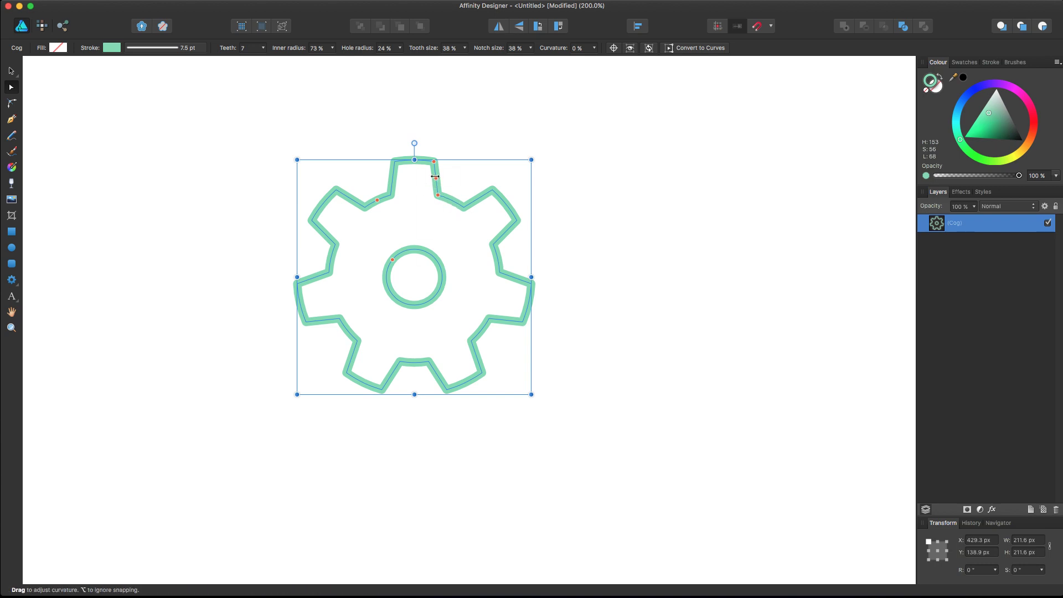
Step: Try curvatures of -100% and 68% on the cog's tooth sides, then return the curvature to 0%
{"action": "mouse_move", "coordinate": [438, 177]}
{"action": "left_mouse_down"}
{"action": "mouse_move", "coordinate": [480, 177]}
{"action": "mouse_move", "coordinate": [413, 178]}
{"action": "mouse_move", "coordinate": [446, 177]}
{"action": "left_mouse_up"}
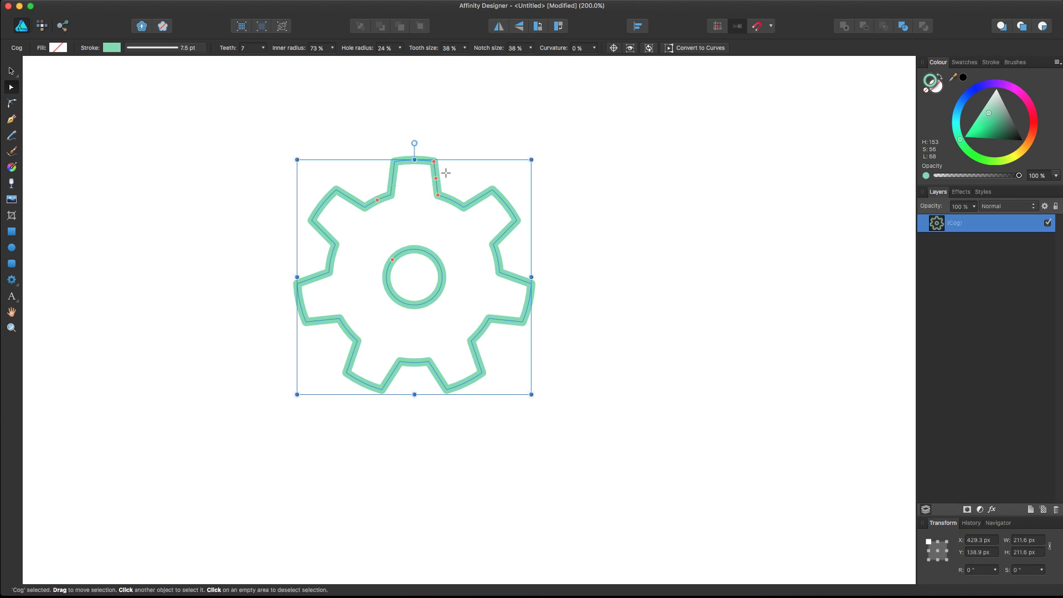
{"action": "left_click_drag", "start_coordinate": [438, 196], "coordinate": [437, 171]}
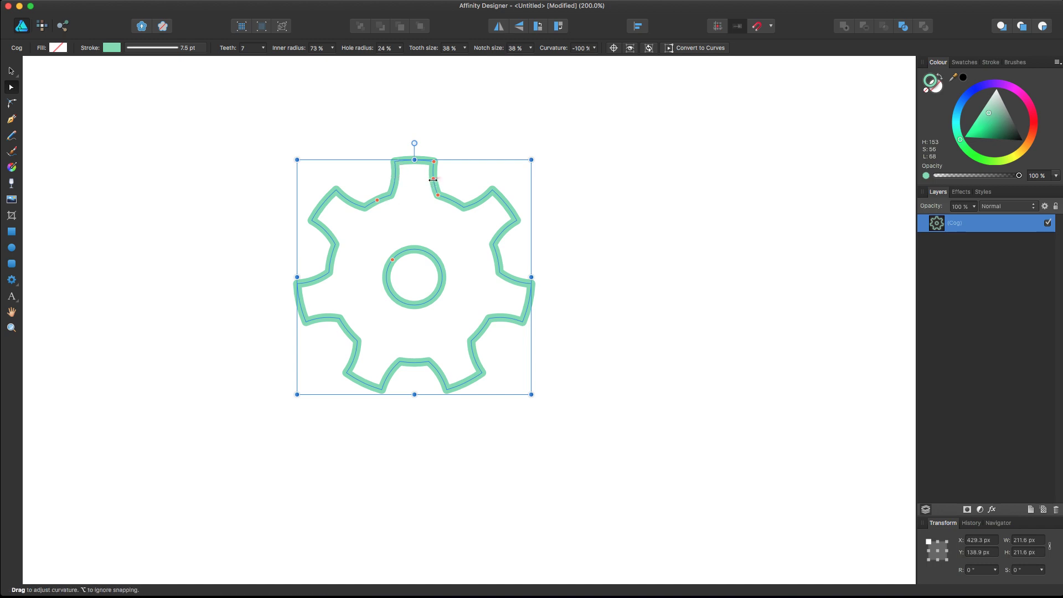
{"action": "left_click_drag", "start_coordinate": [433, 178], "coordinate": [485, 178]}
{"action": "left_click_drag", "start_coordinate": [386, 185], "coordinate": [464, 199]}
{"action": "mouse_move", "coordinate": [434, 186]}
{"action": "left_mouse_down"}
{"action": "mouse_move", "coordinate": [451, 172]}
{"action": "mouse_move", "coordinate": [441, 171]}
{"action": "mouse_move", "coordinate": [446, 201]}
{"action": "mouse_move", "coordinate": [438, 189]}
{"action": "left_mouse_up"}
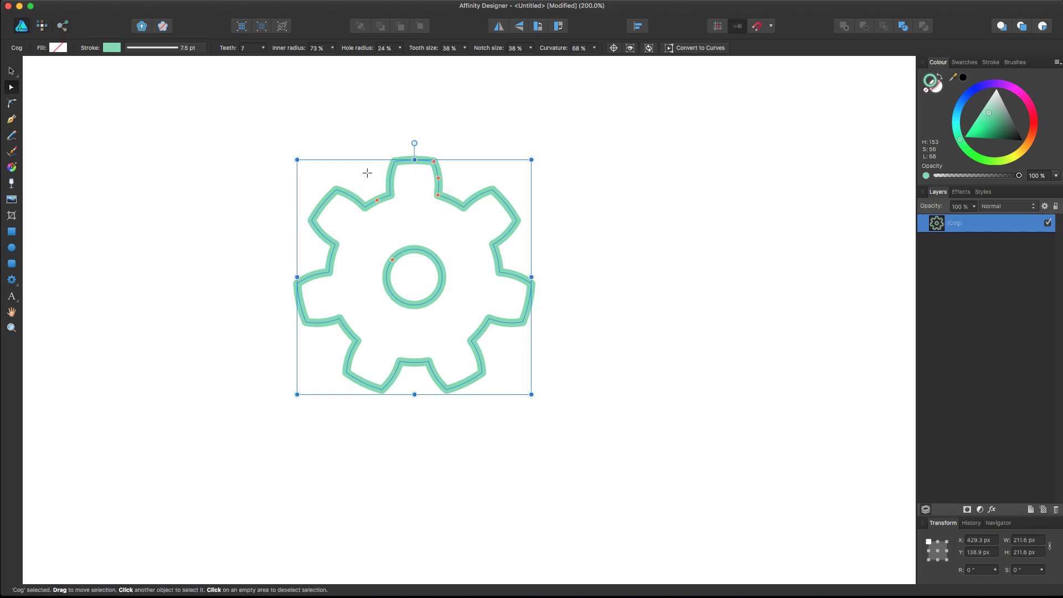
{"action": "left_click_drag", "start_coordinate": [438, 178], "coordinate": [412, 187]}
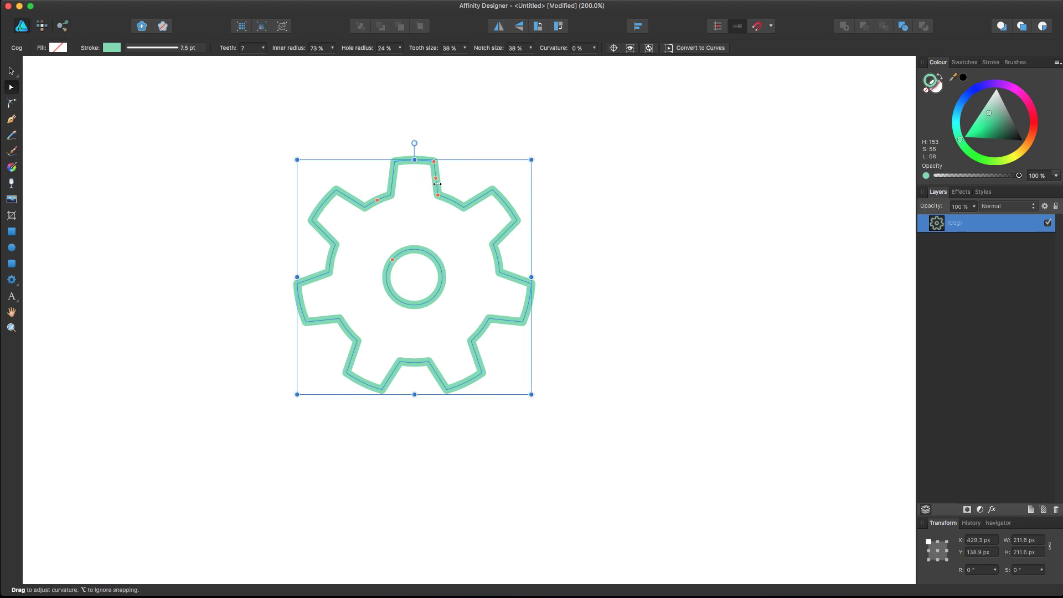
Step: Reduce the cog's tooth size to 0% and bend the tooth sides outward to a curvature of 60%
{"action": "mouse_move", "coordinate": [434, 162]}
{"action": "left_mouse_down"}
{"action": "mouse_move", "coordinate": [409, 155]}
{"action": "mouse_move", "coordinate": [418, 180]}
{"action": "mouse_move", "coordinate": [436, 178]}
{"action": "left_mouse_up"}
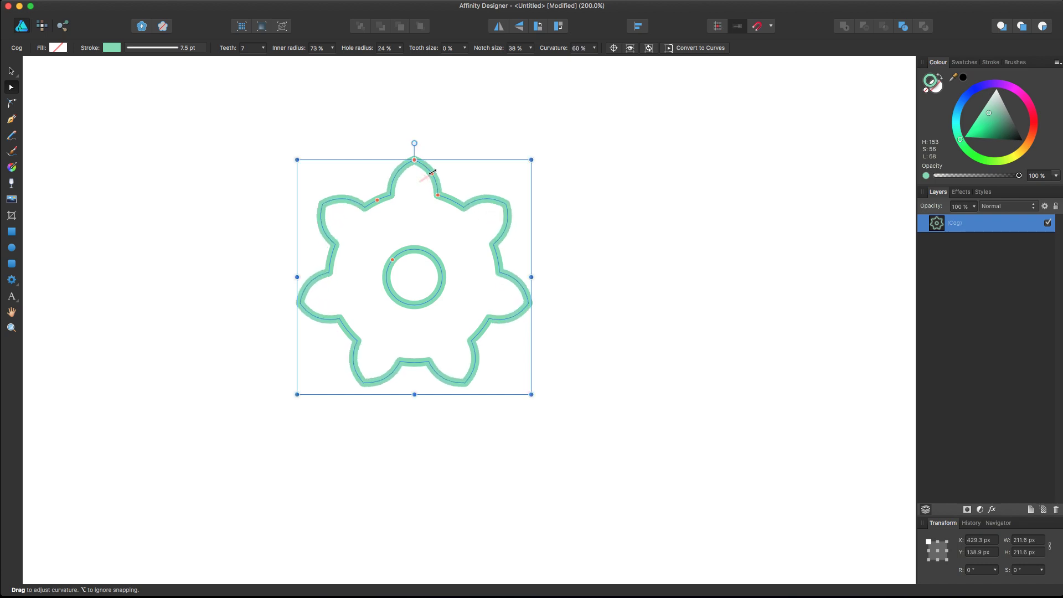